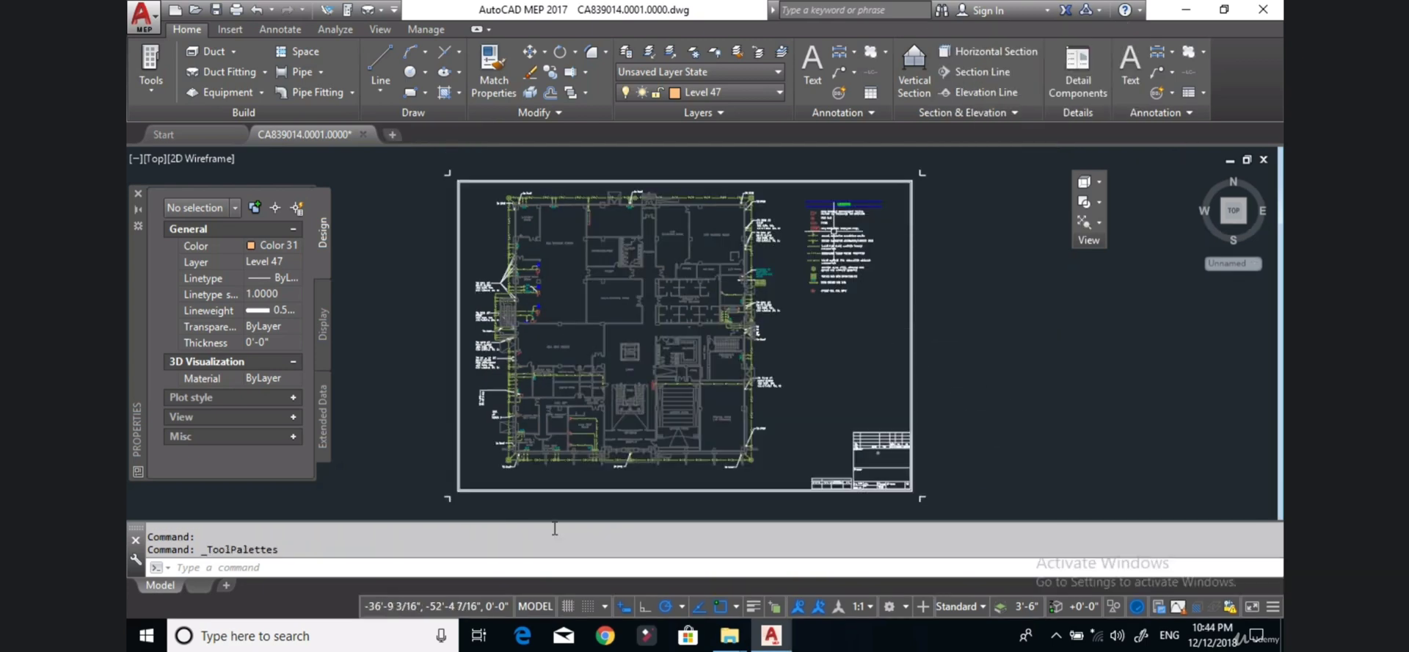
Zoom in on the grounding legend, starting at the disconnect switch symbol.
scroll(836, 223, "up", 3)
scroll(836, 222, "up", 1)
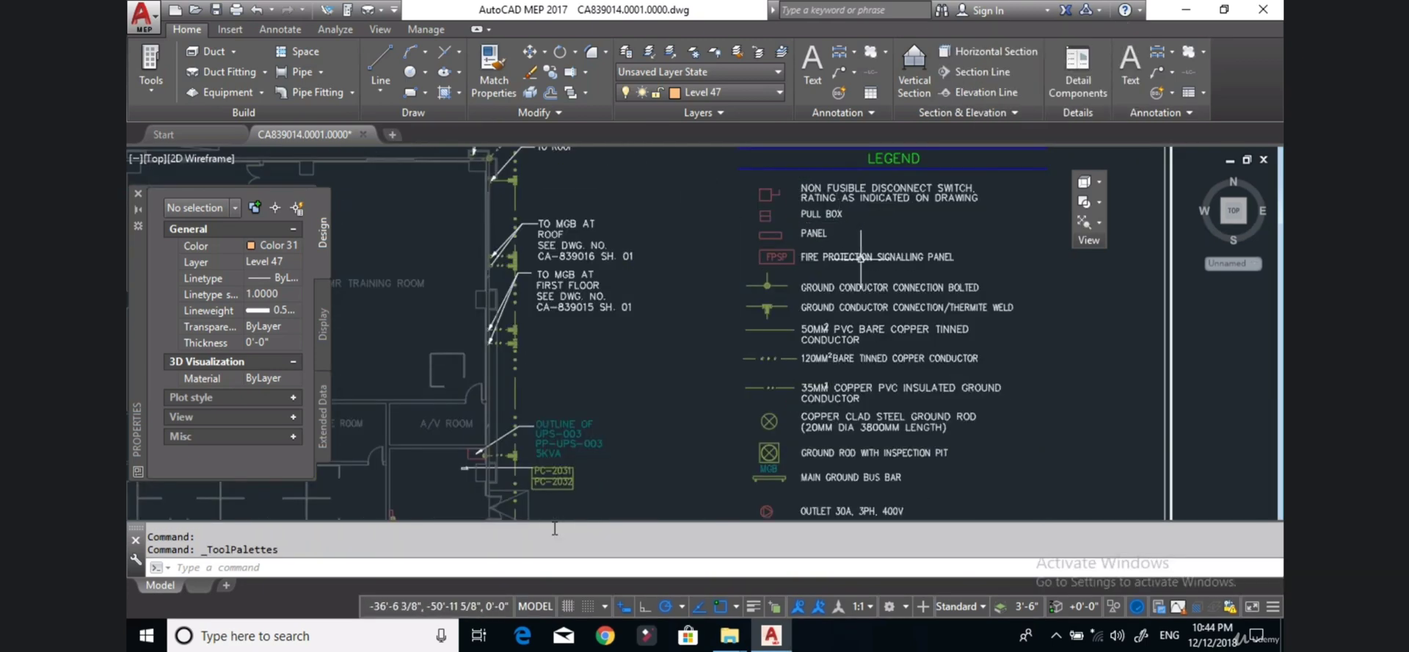
scroll(836, 220, "up", 1)
scroll(839, 215, "up", 1)
scroll(840, 210, "down", 1)
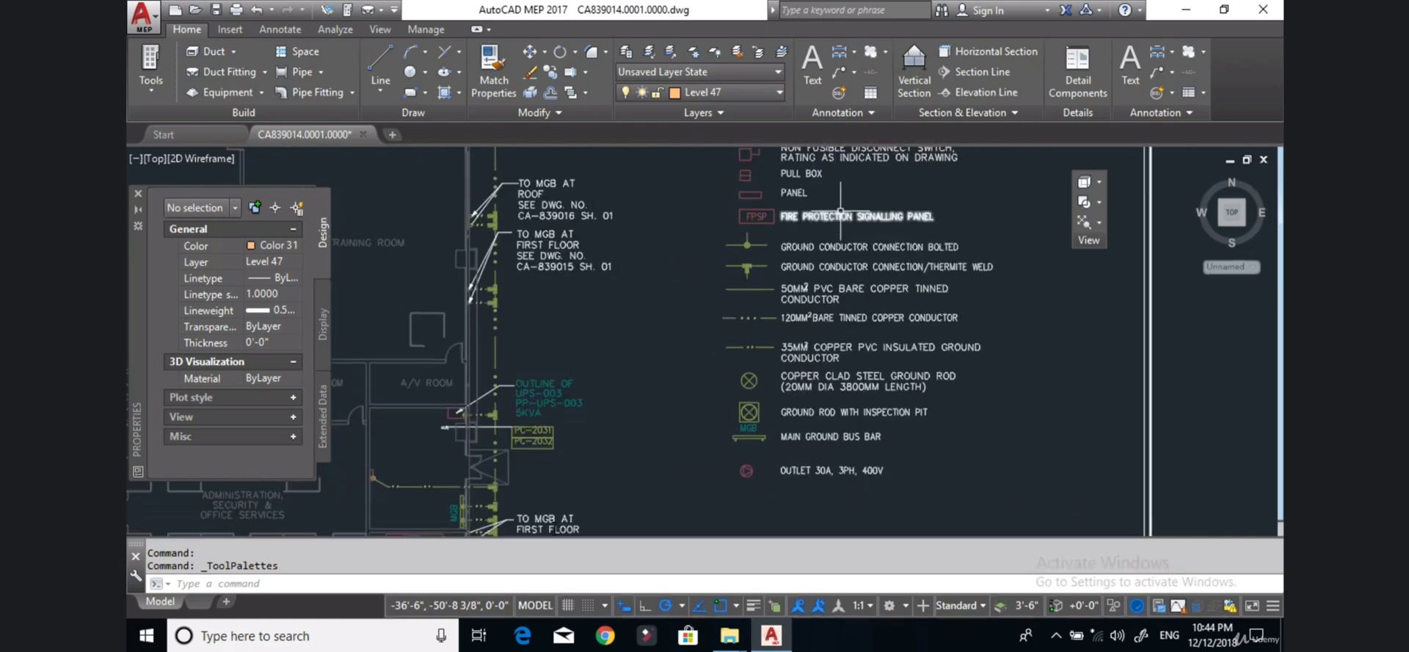
scroll(841, 212, "down", 1)
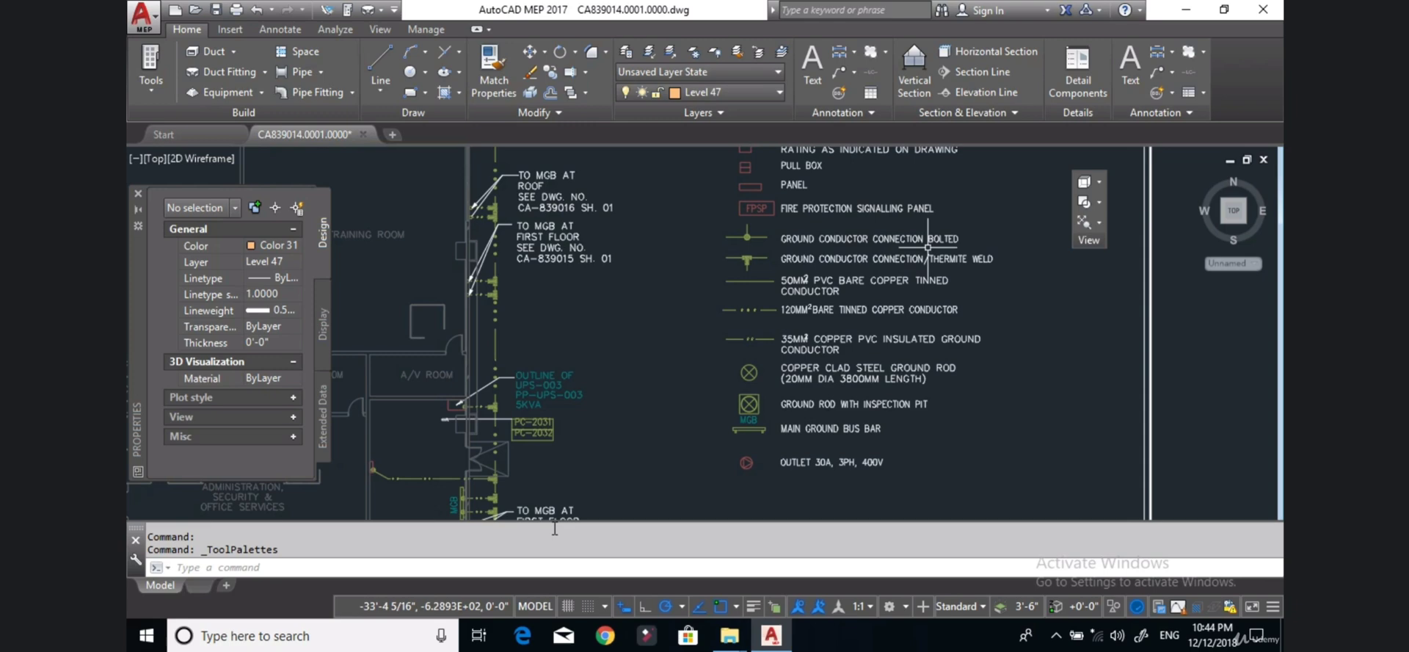
scroll(769, 262, "up", 1)
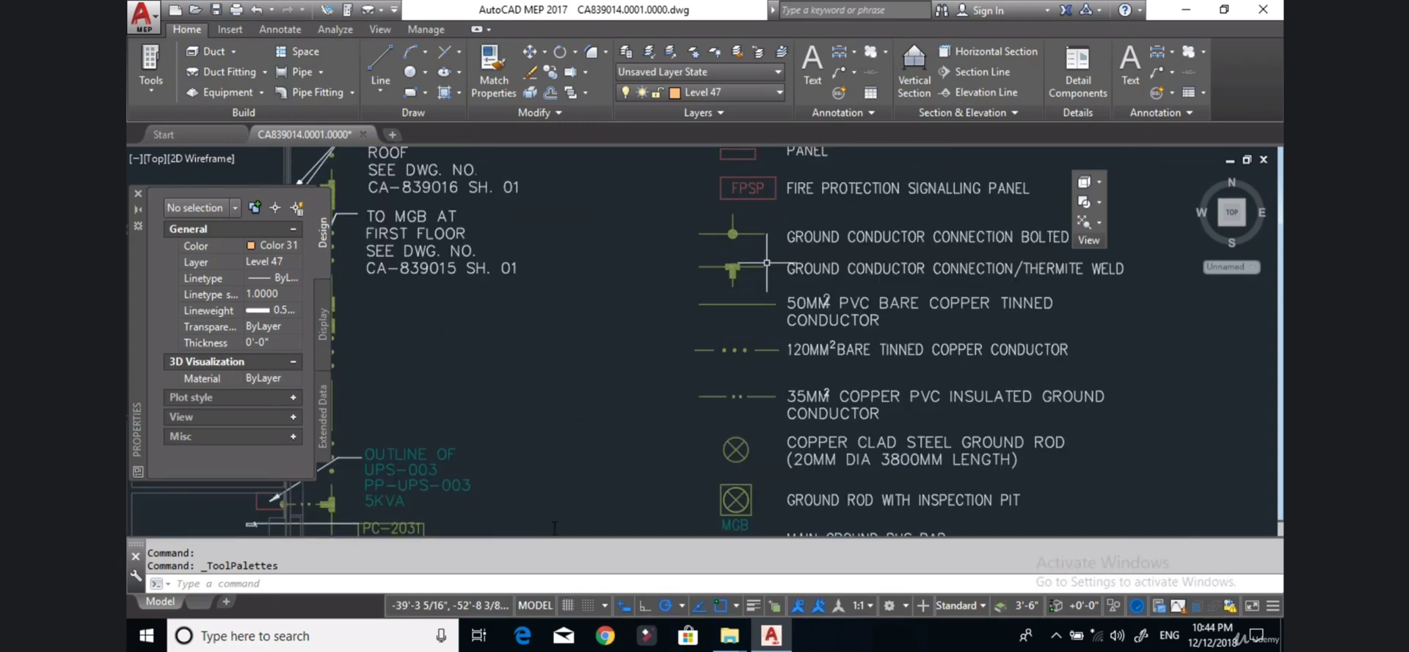
scroll(769, 262, "up", 1)
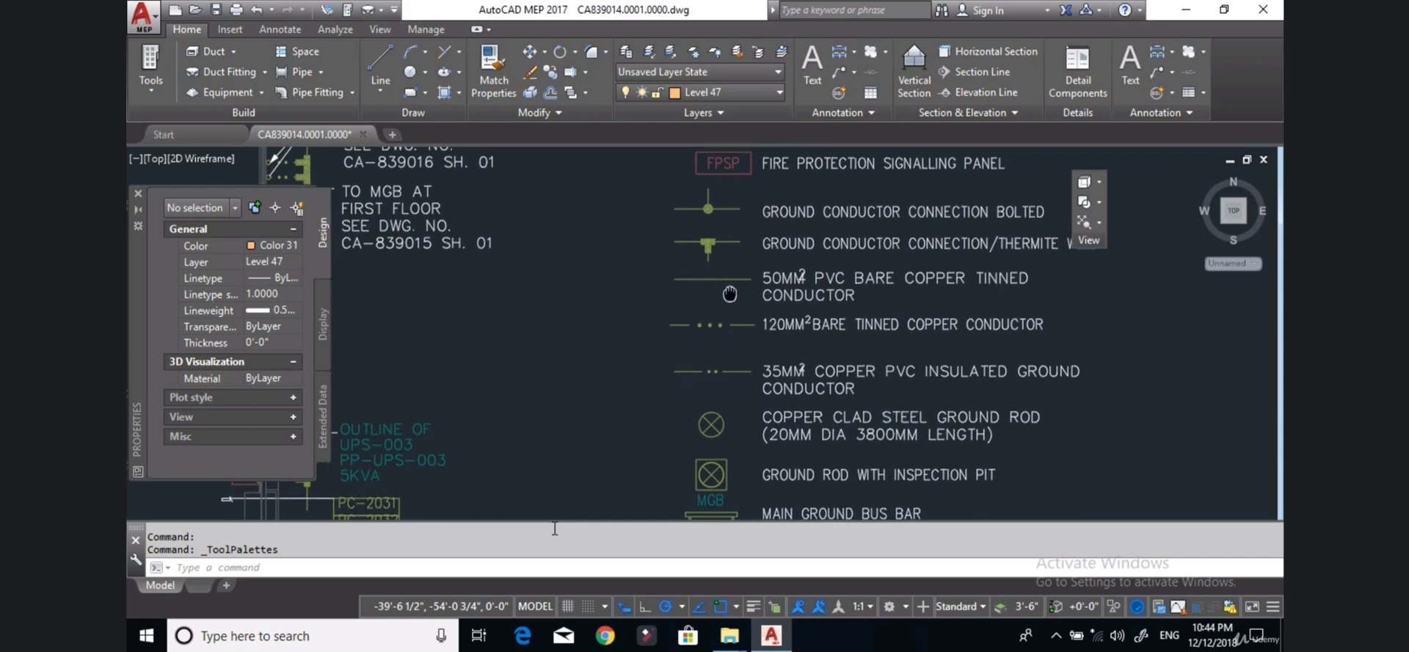
Pan down through the legend entries to the OUTLET 30A, 3PH, 400V symbol.
middle_click_drag(758, 311, 708, 261)
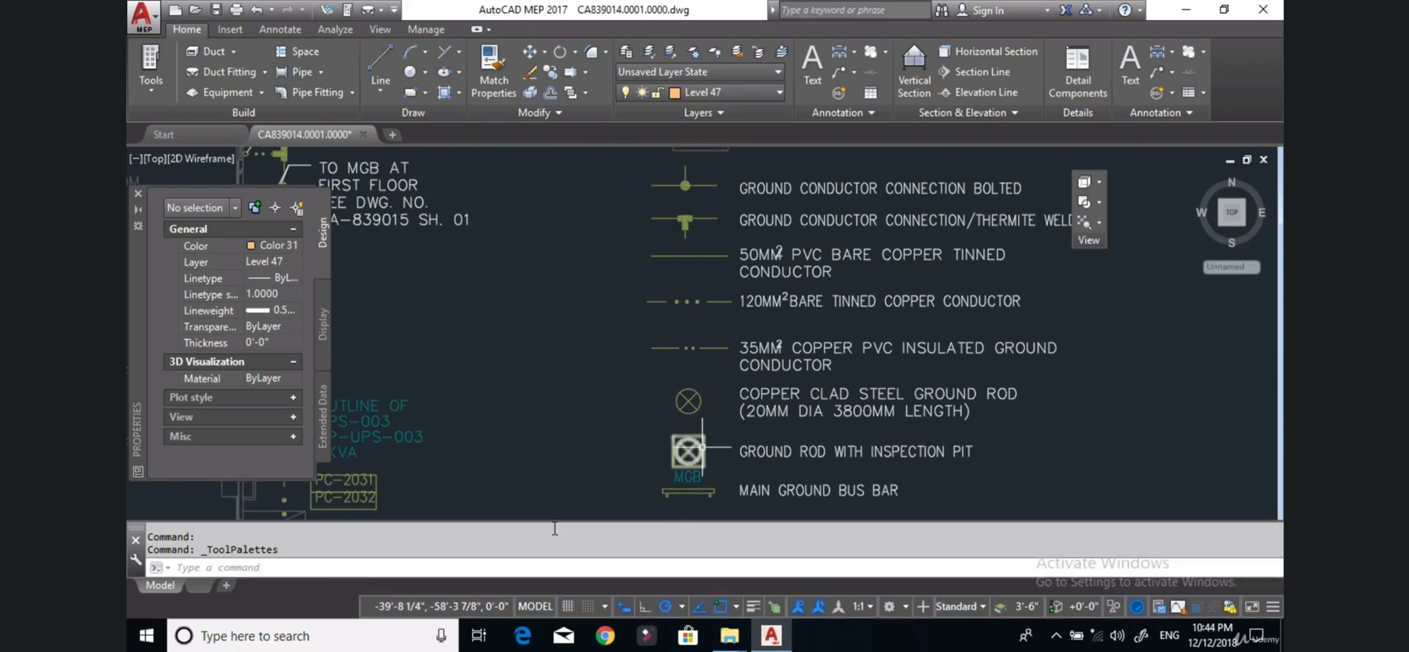
middle_click_drag(765, 503, 714, 409)
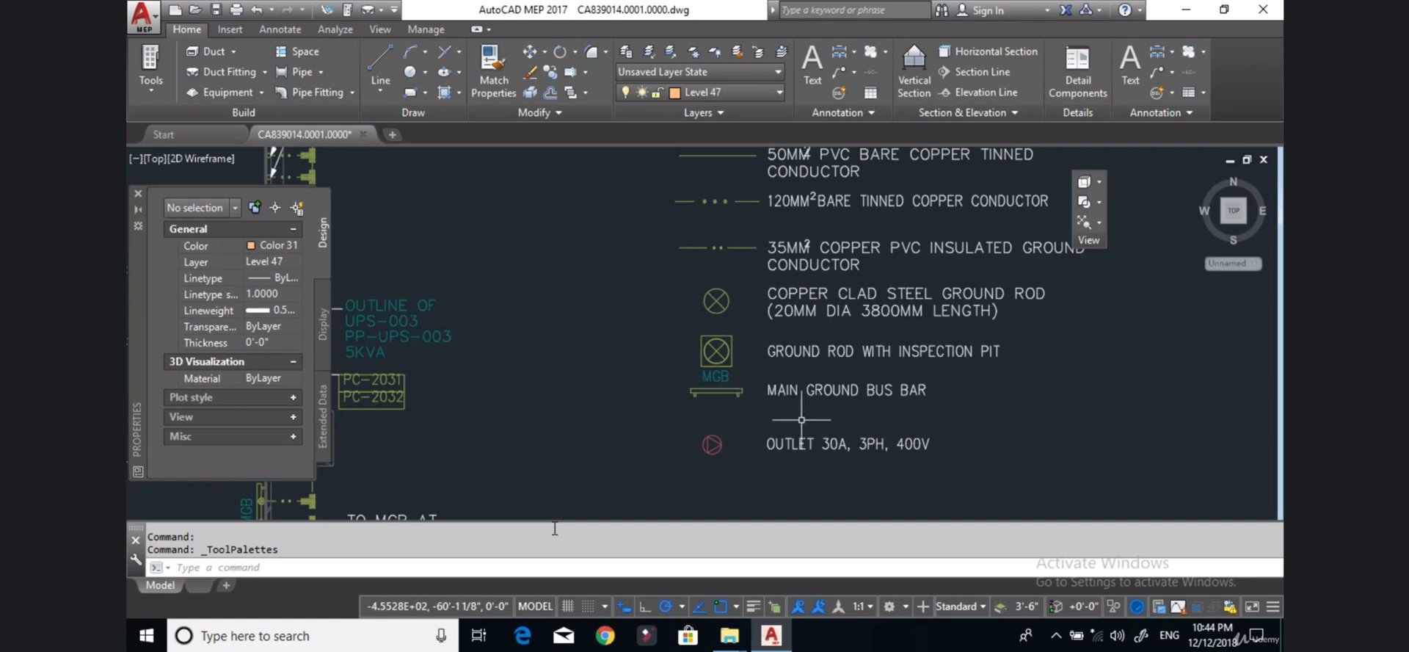
scroll(799, 421, "down", 3)
scroll(767, 451, "up", 3)
scroll(776, 441, "down", 2)
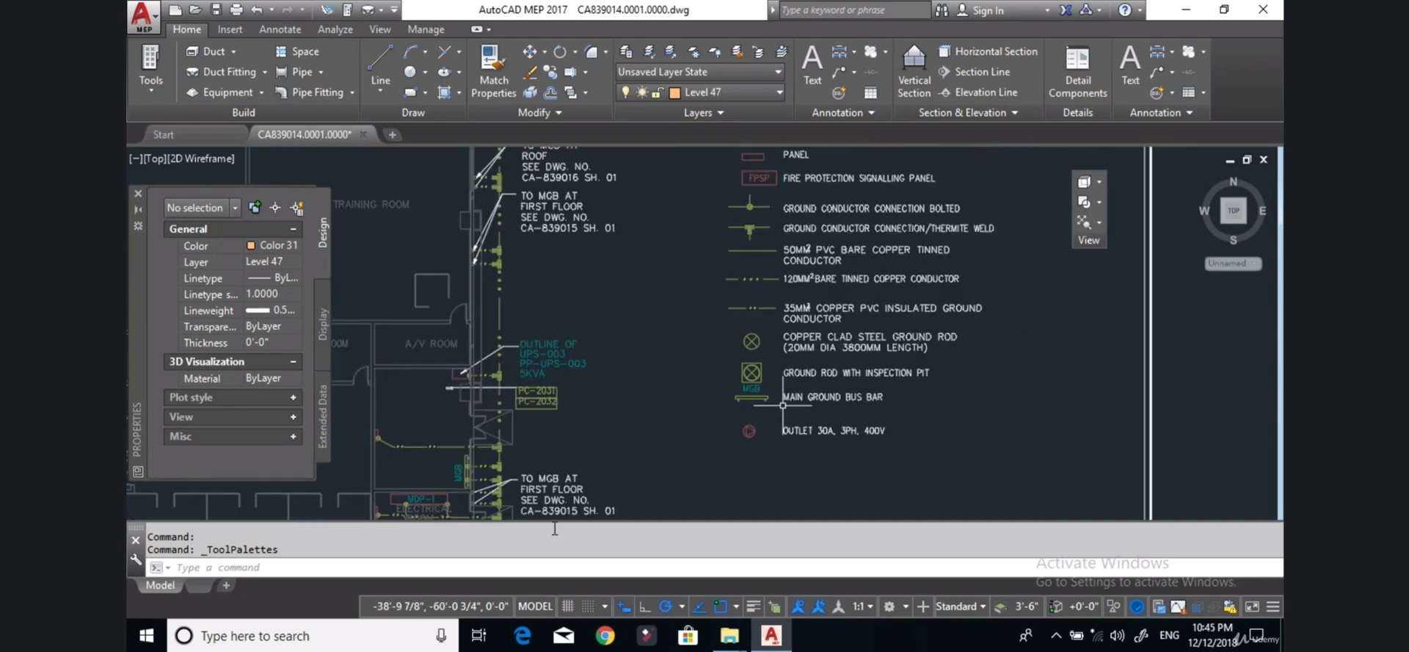
Return to the legend's top, select the FPSP symbol, and shift toward the riser notes.
middle_click_drag(769, 213, 767, 326)
scroll(756, 262, "up", 2)
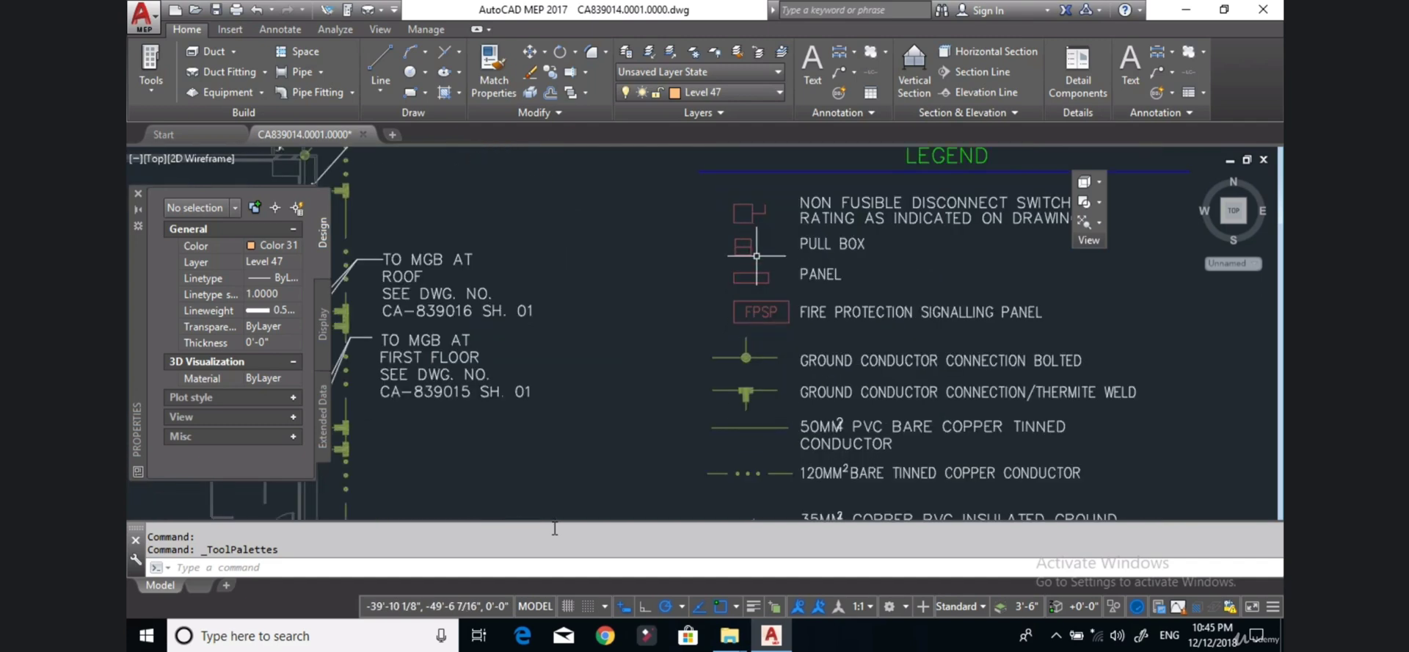
scroll(763, 278, "up", 2)
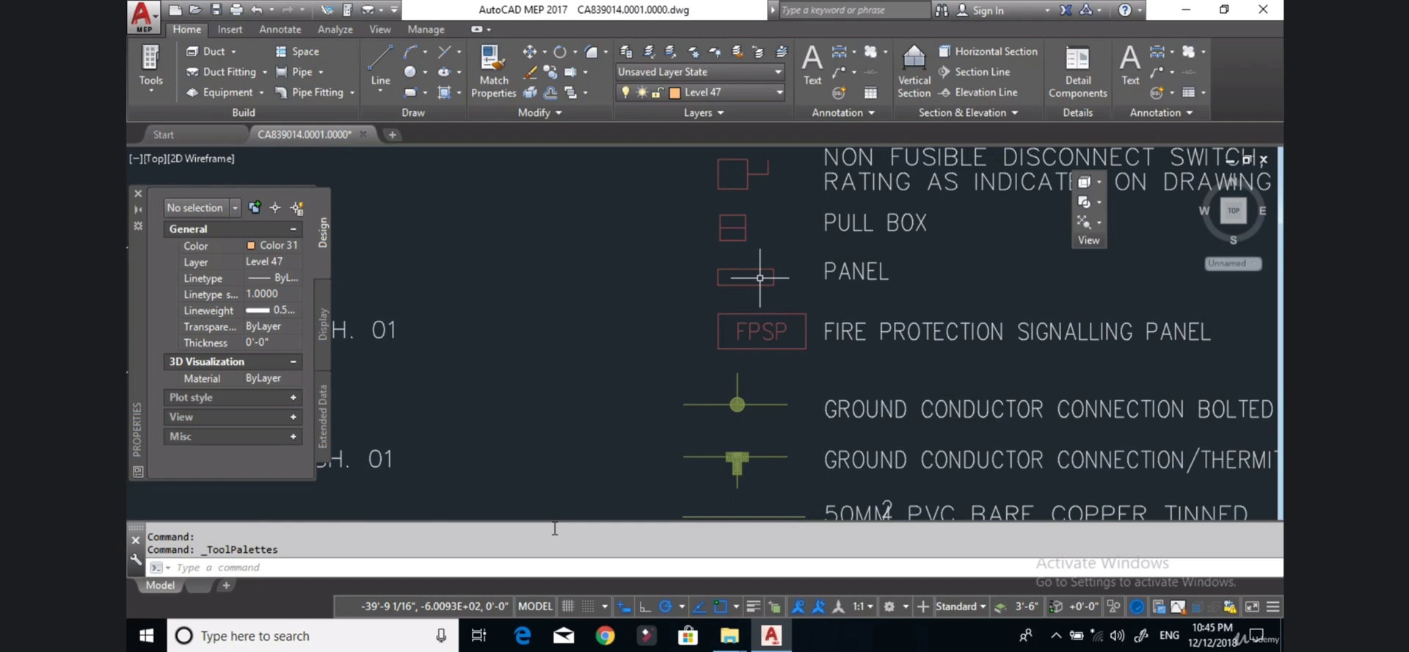
scroll(752, 198, "down", 2)
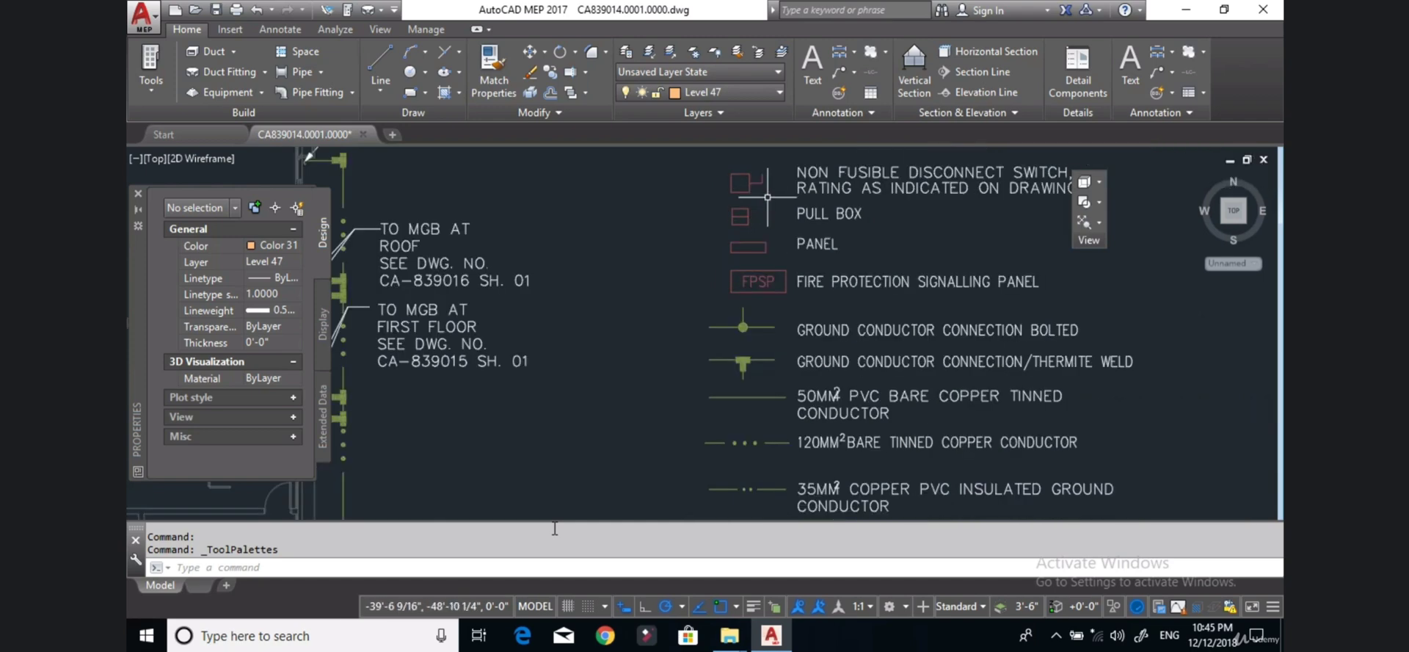
left_click(759, 286)
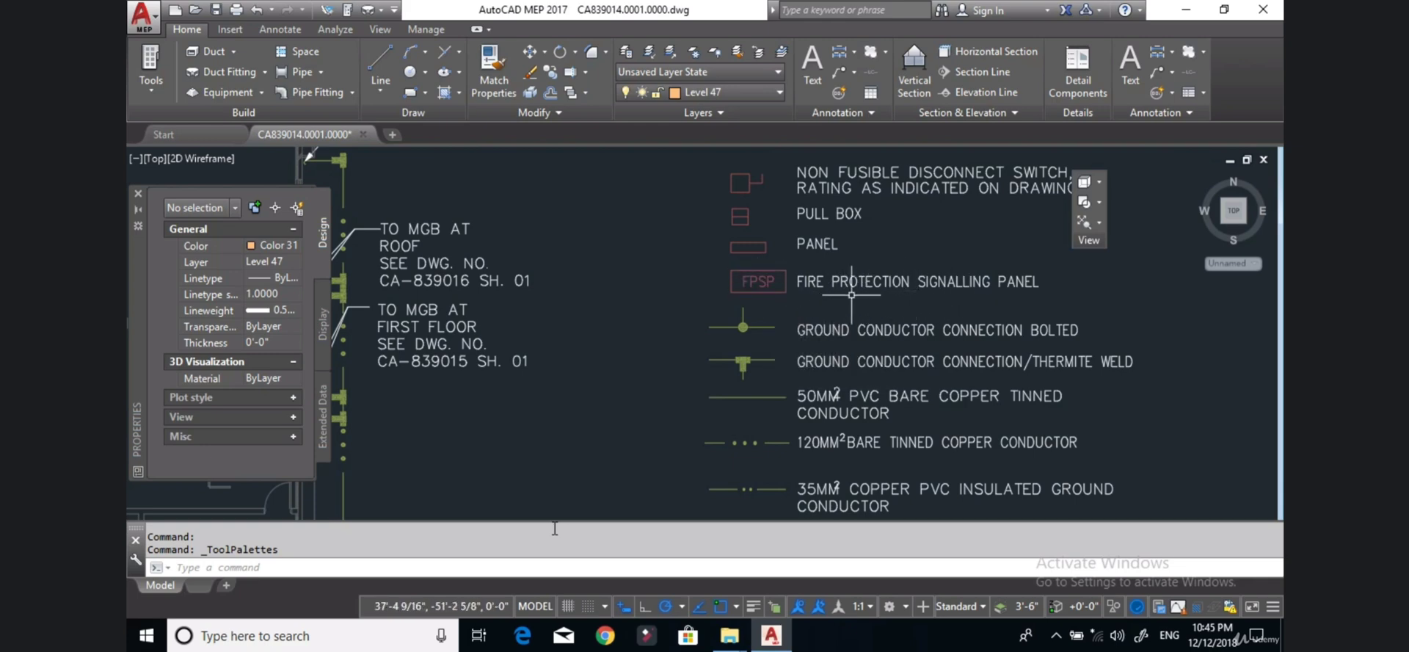
mouse_move(695, 299)
middle_mouse_down()
mouse_move(819, 277)
mouse_move(738, 267)
mouse_move(839, 249)
middle_mouse_up()
Zoom in on the TO ROOF riser notes and the rooms left of the legend.
scroll(780, 289, "down", 2)
scroll(771, 287, "down", 2)
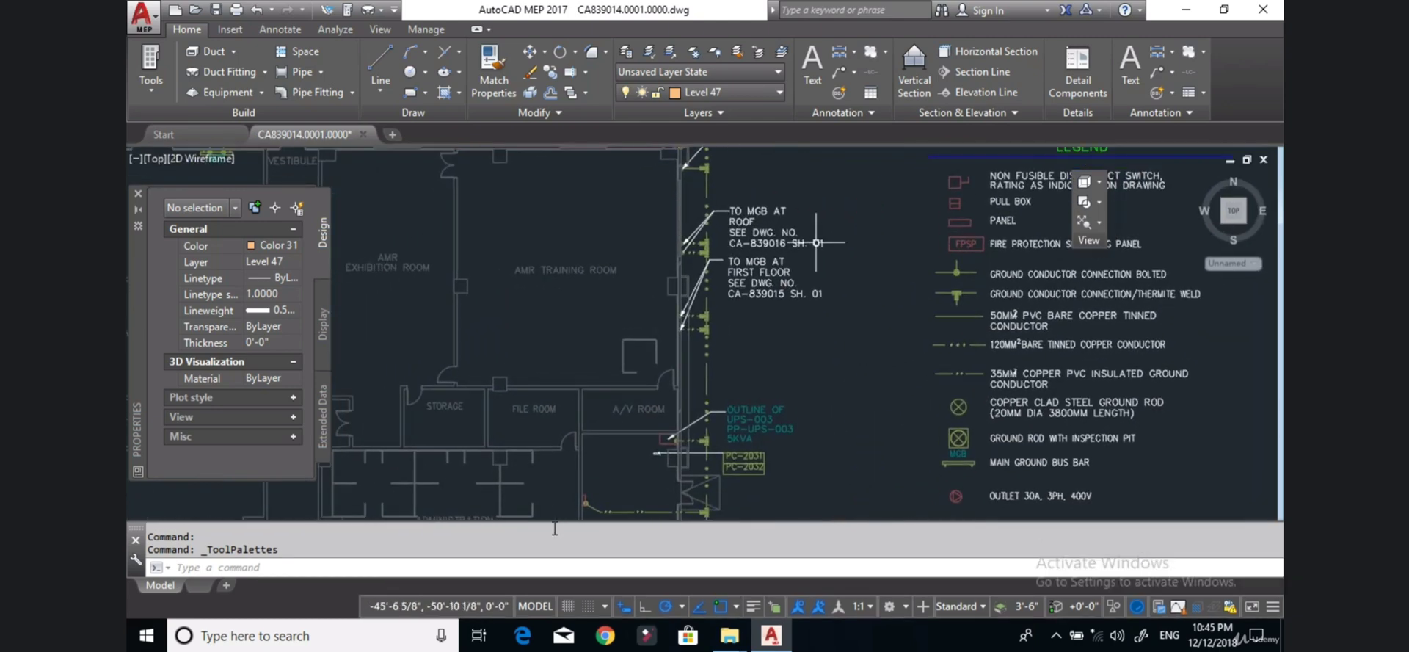
scroll(838, 250, "down", 3)
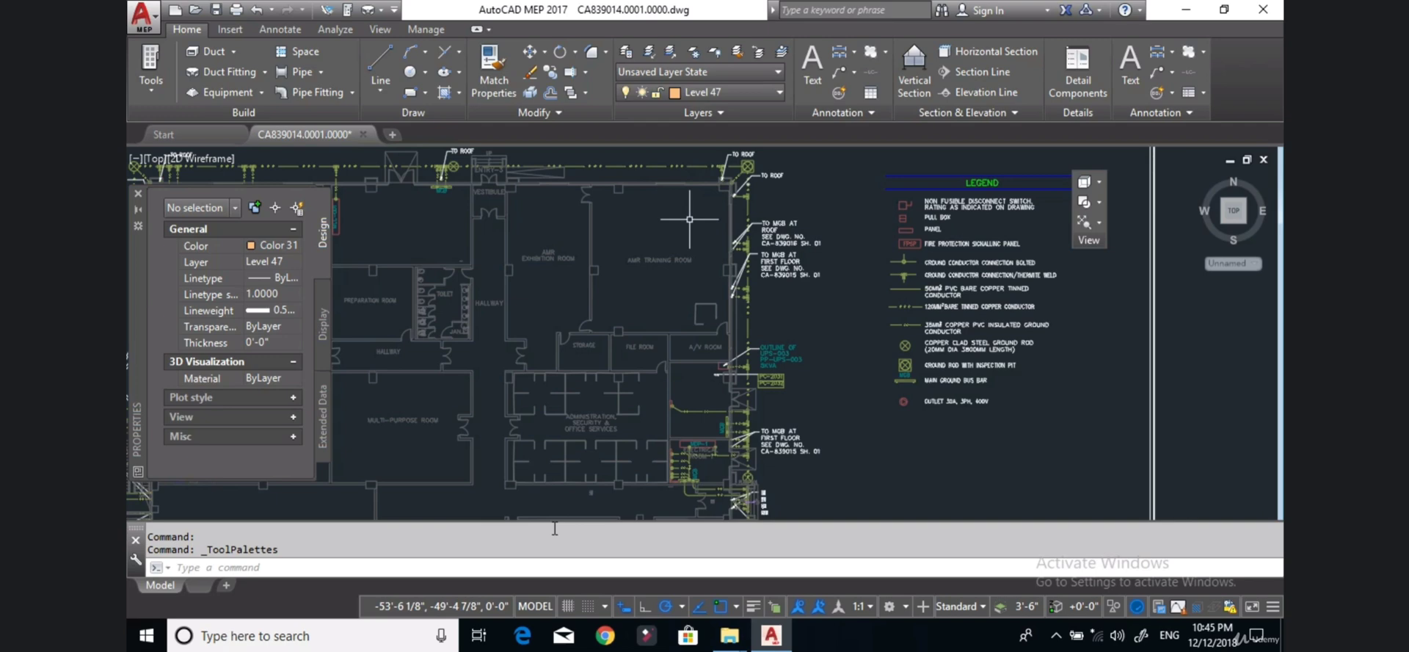
middle_click_drag(690, 218, 794, 227)
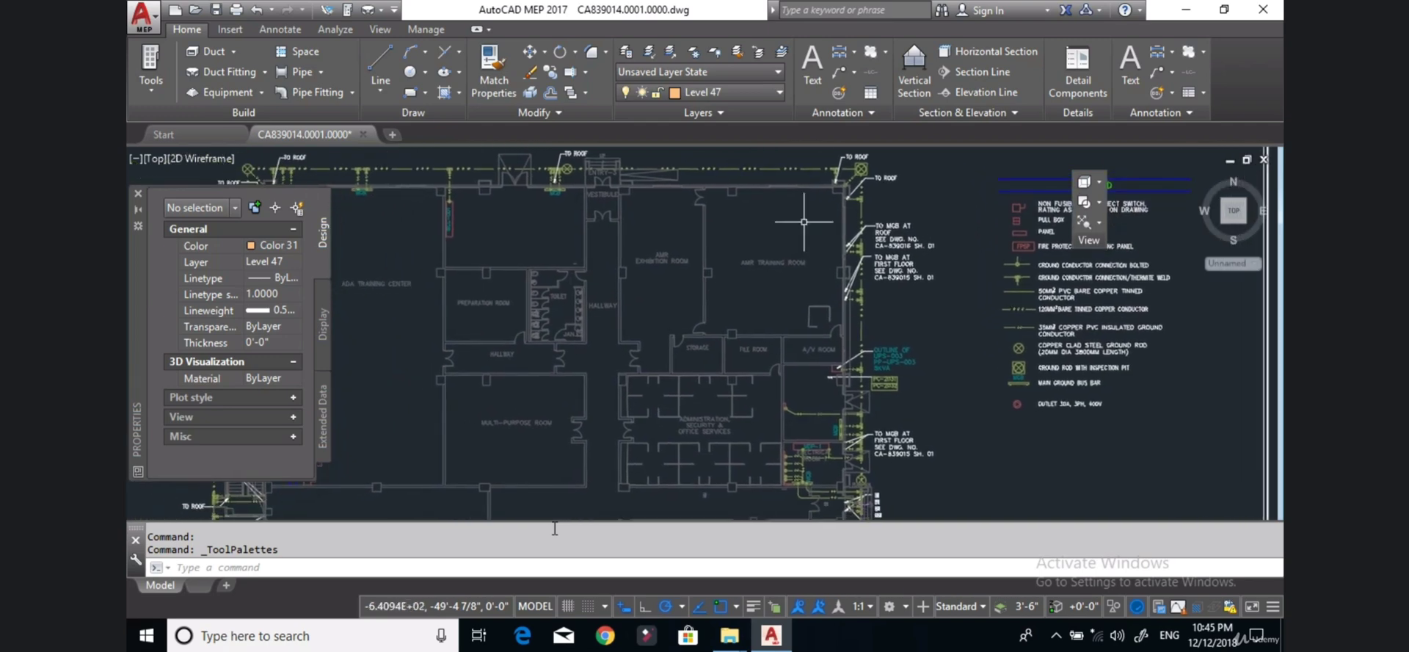
scroll(808, 222, "down", 3)
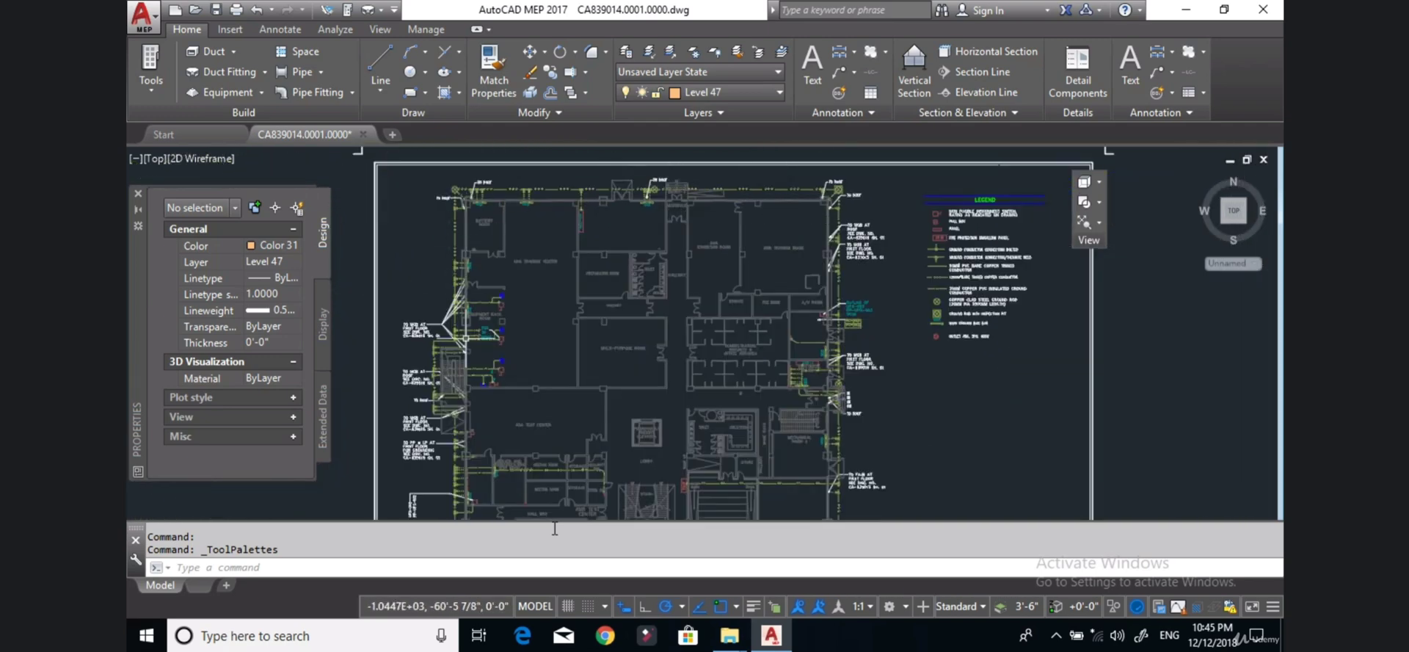
scroll(937, 287, "up", 4)
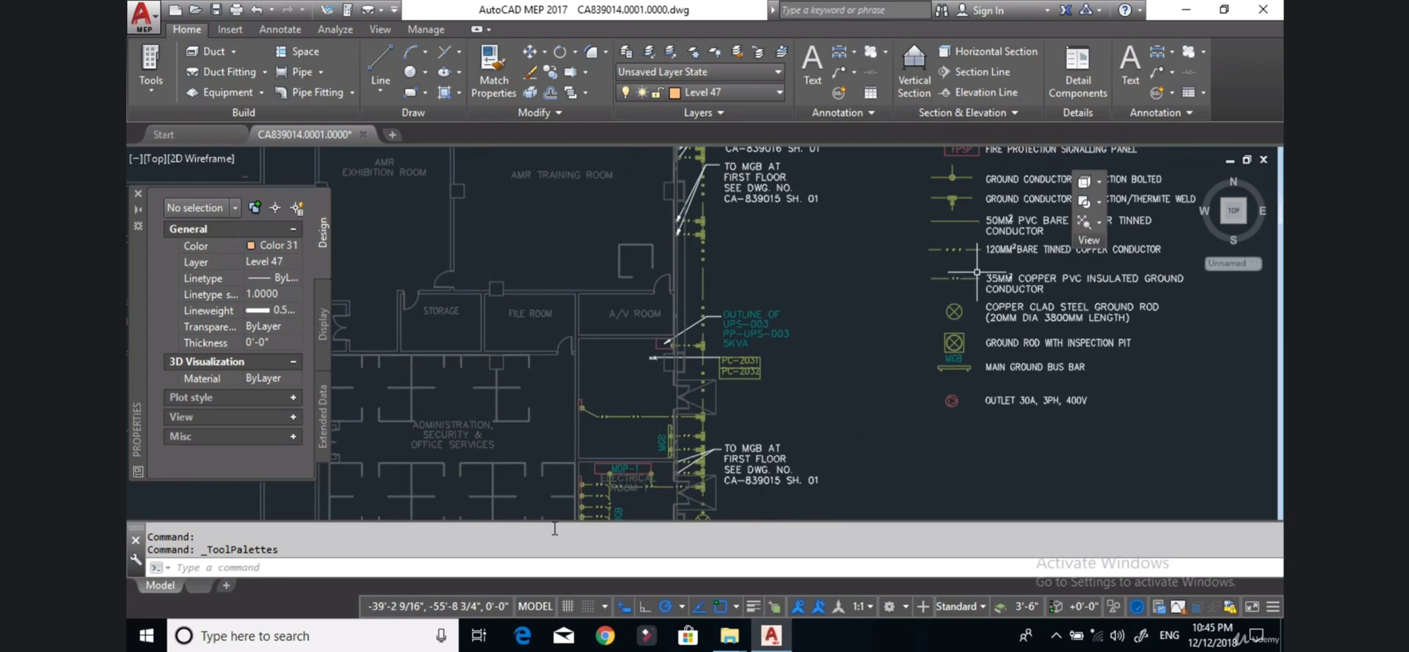
scroll(989, 263, "down", 1)
scroll(918, 261, "down", 2)
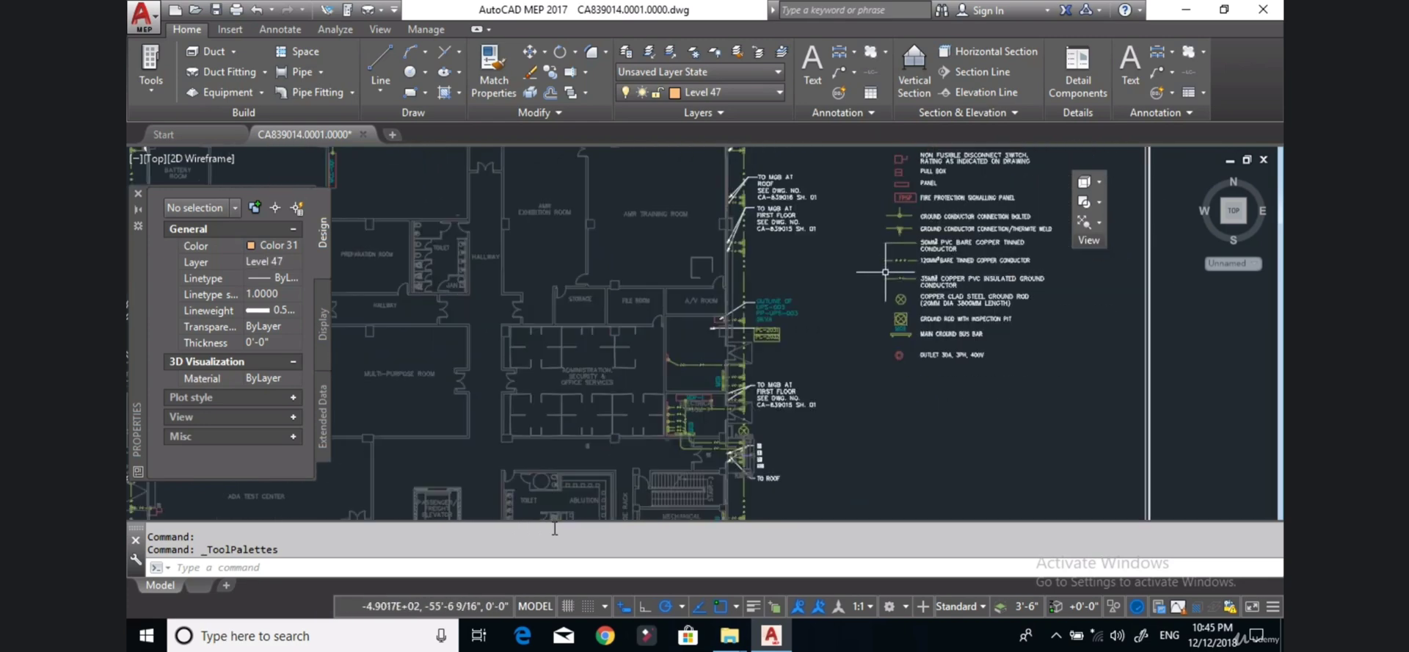
scroll(842, 266, "down", 1)
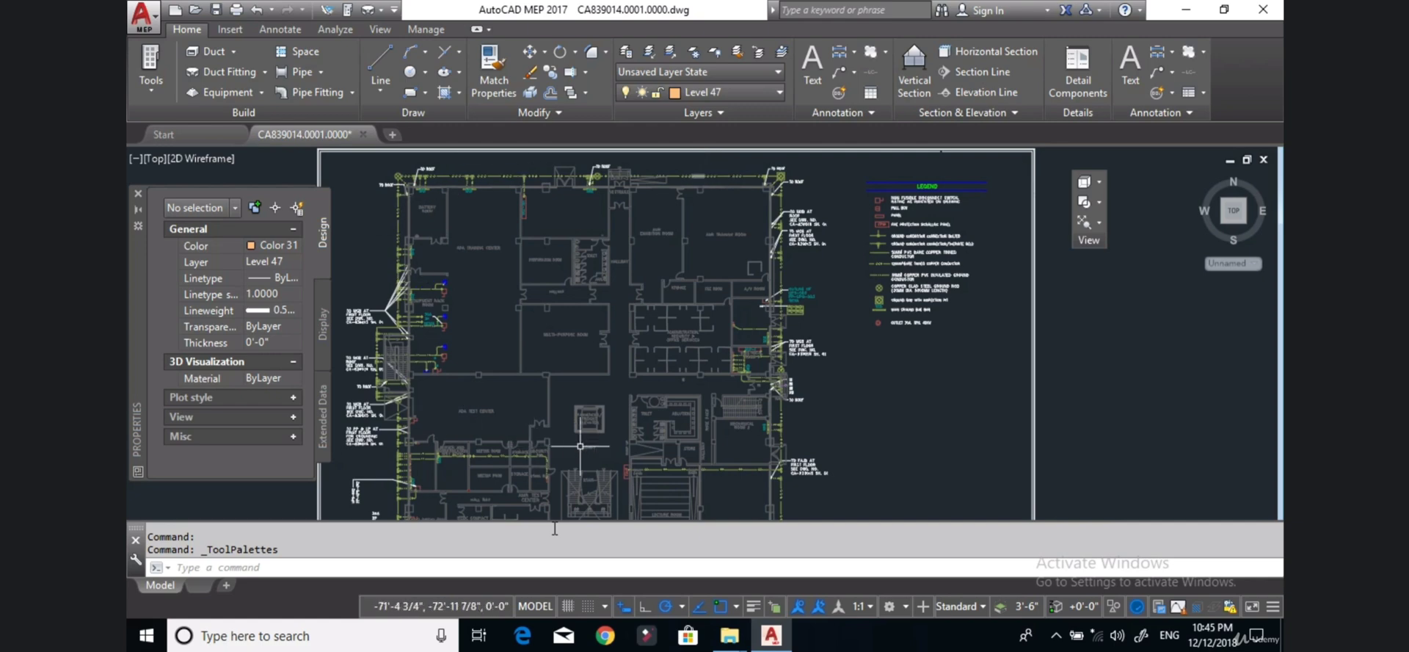
scroll(767, 210, "up", 1)
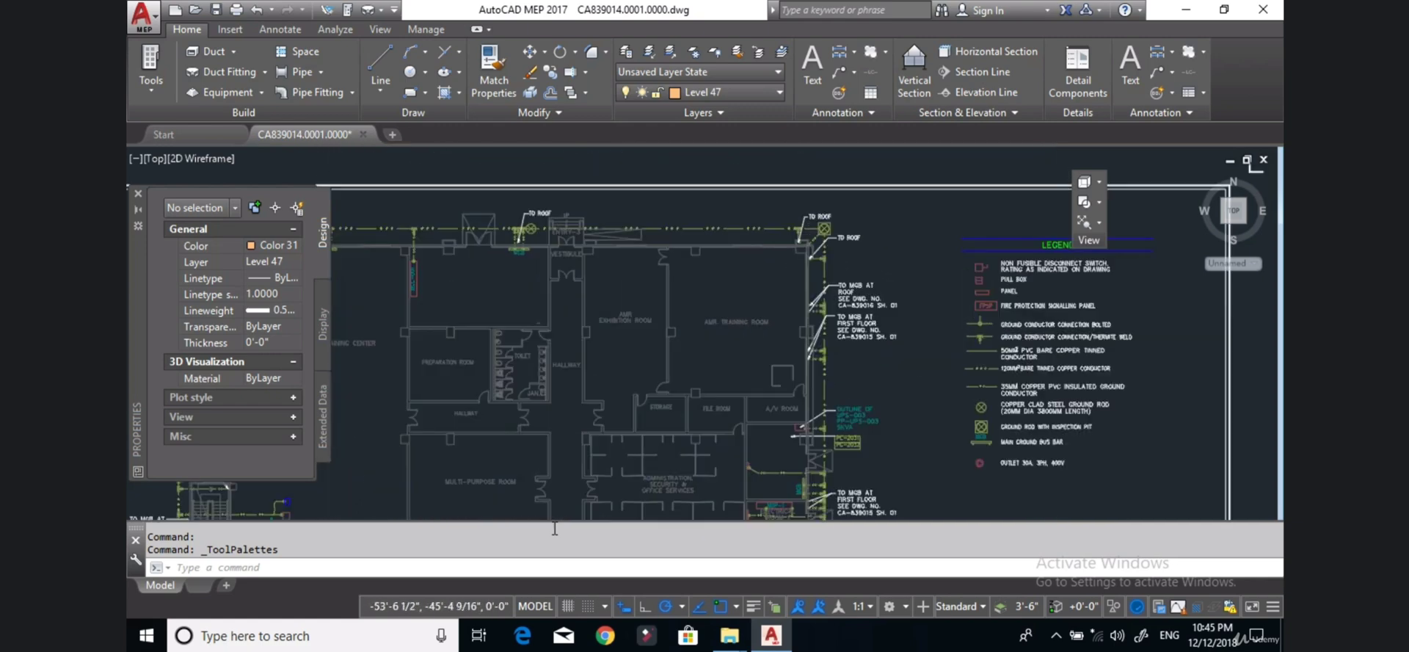
scroll(807, 227, "up", 1)
scroll(781, 238, "down", 2)
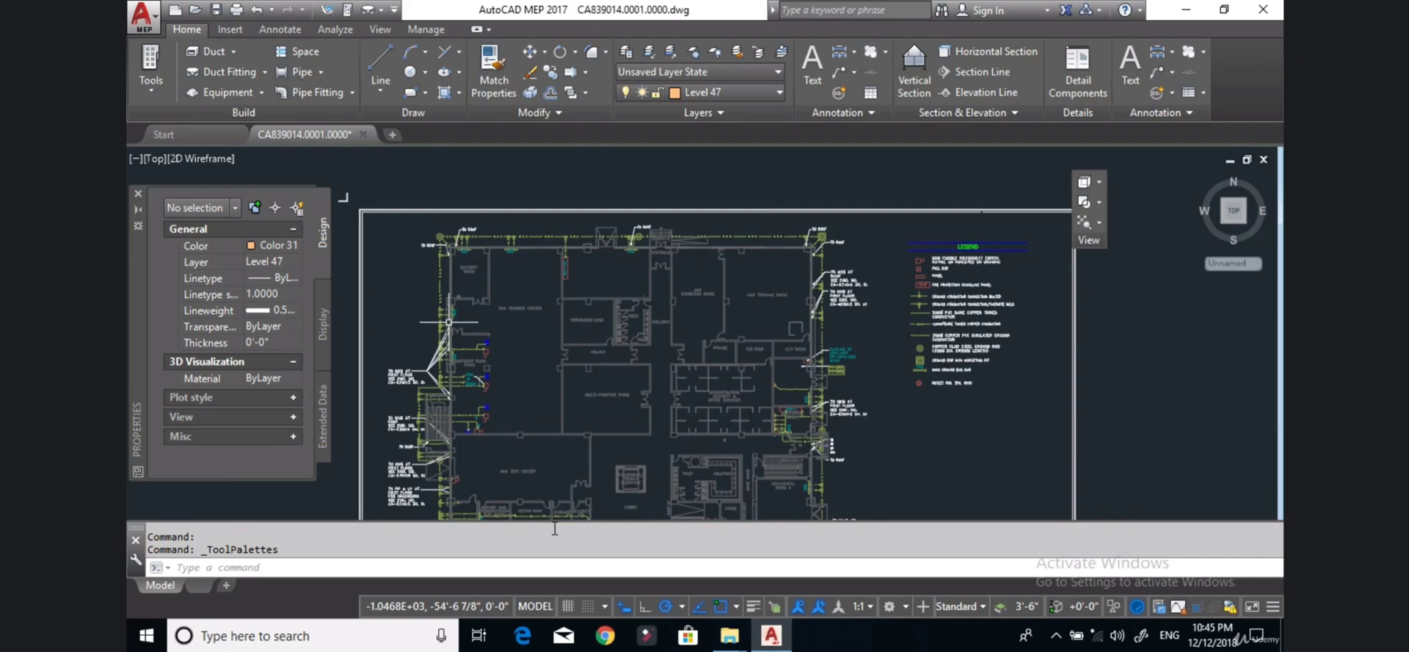
Move to the bottom of the floor plan and frame the corner ground rod detail.
middle_click_drag(449, 323, 445, 178)
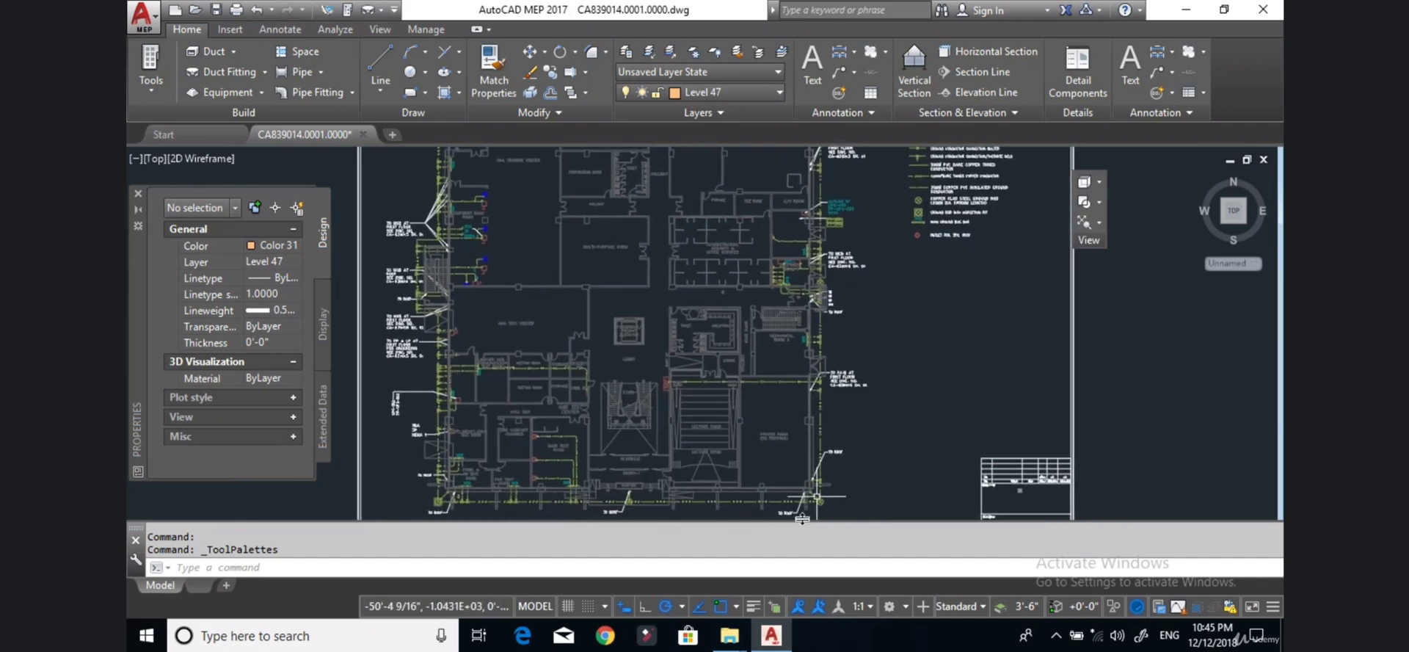
scroll(814, 509, "up", 3)
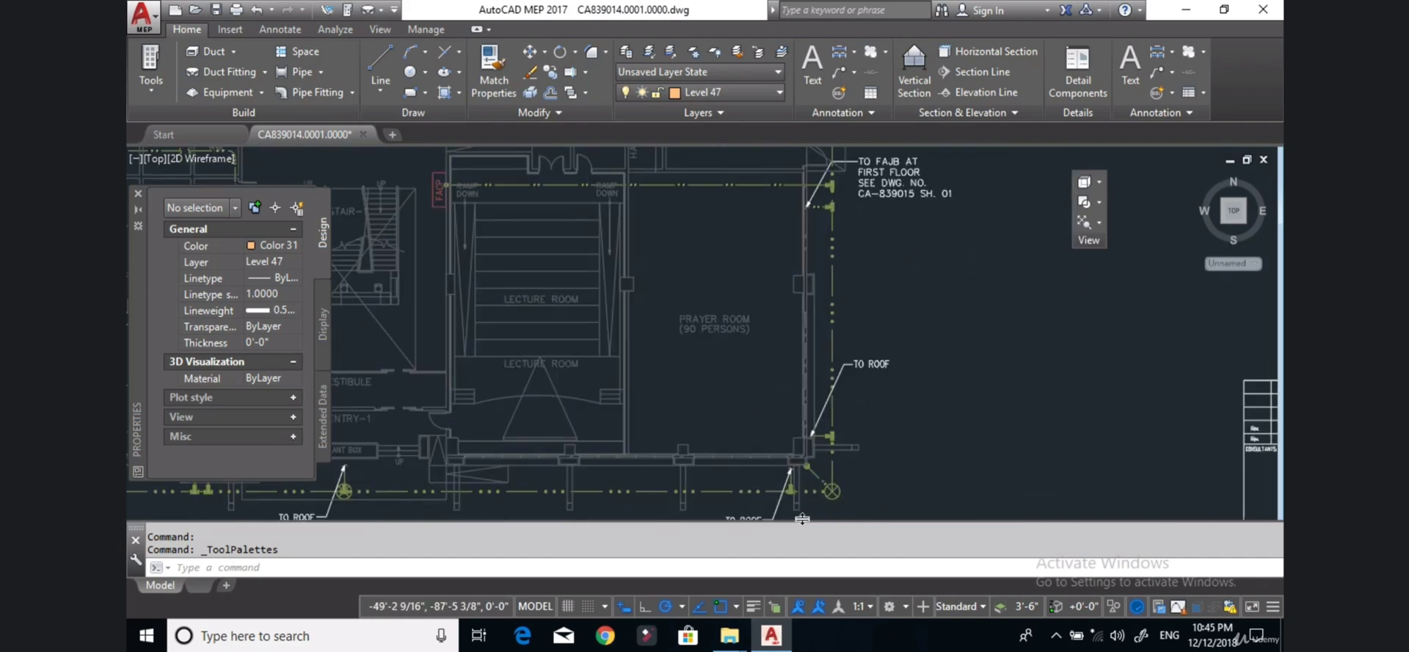
scroll(811, 503, "up", 3)
scroll(815, 473, "up", 2)
middle_click_drag(815, 472, 756, 400)
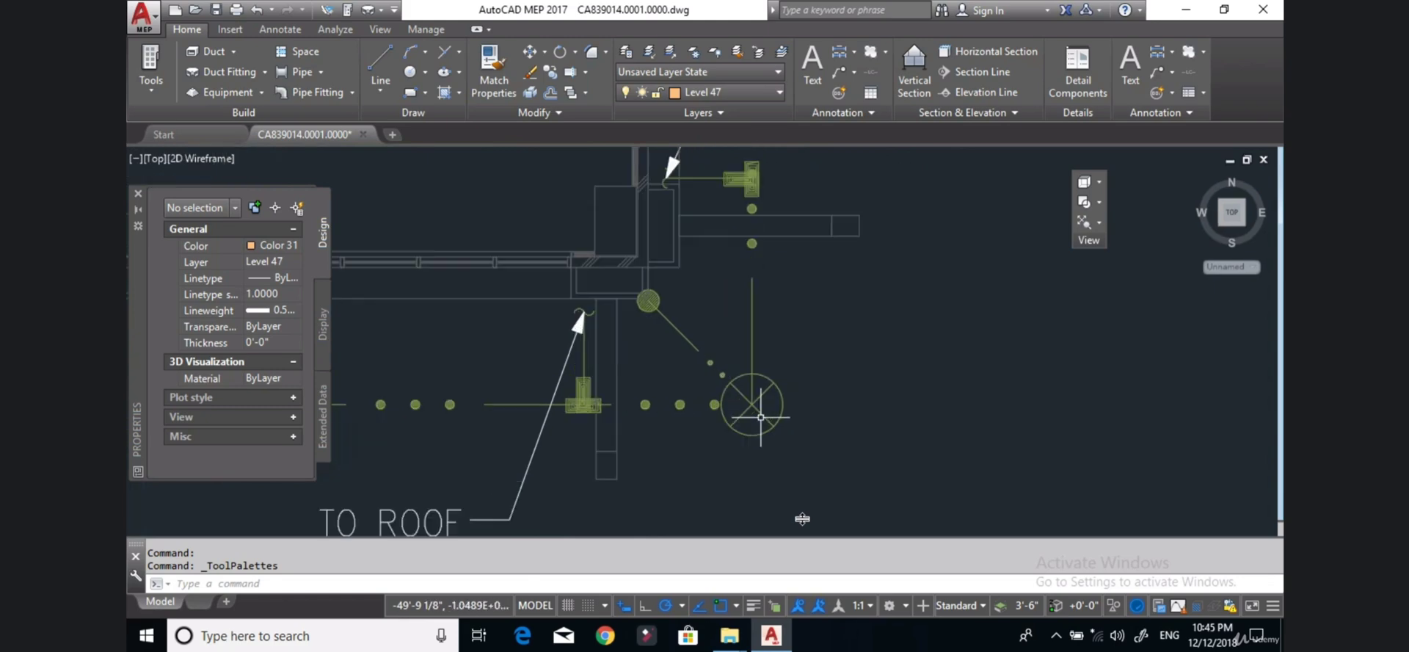
scroll(755, 419, "down", 5)
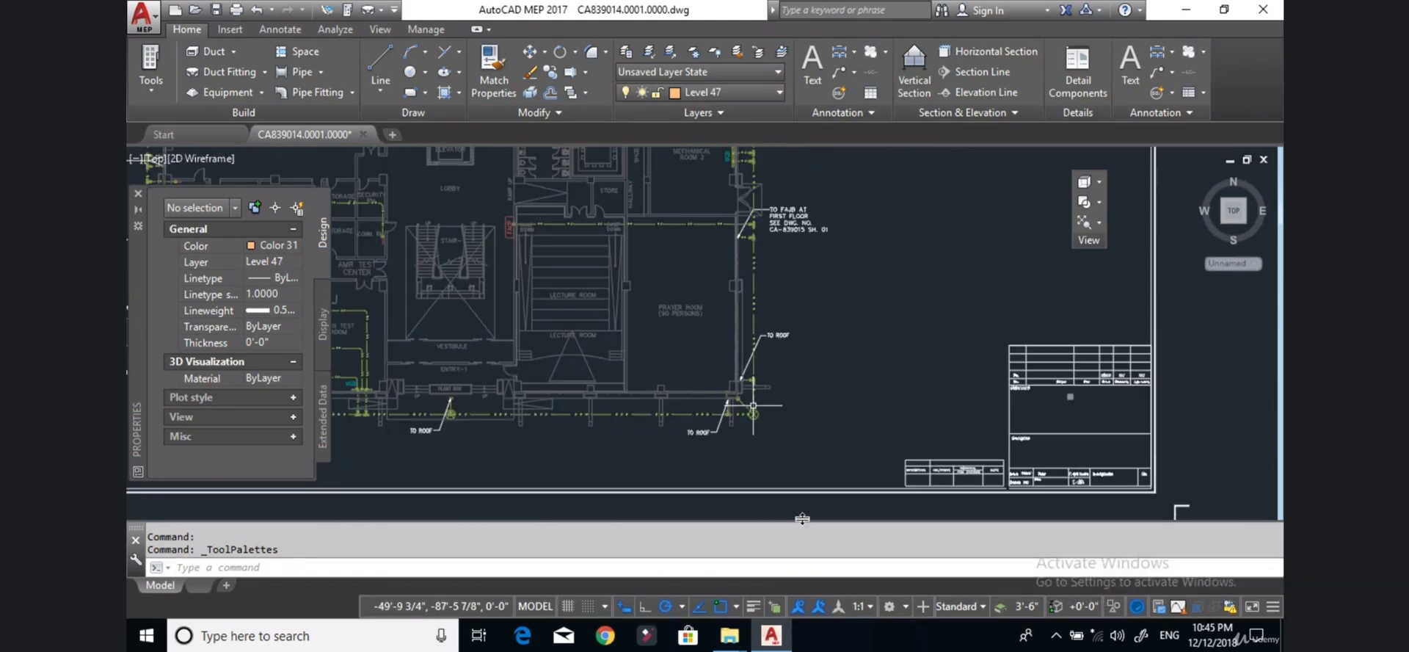
Zoom out to the full east riser run beside the grounding legend.
middle_click_drag(757, 275, 734, 445)
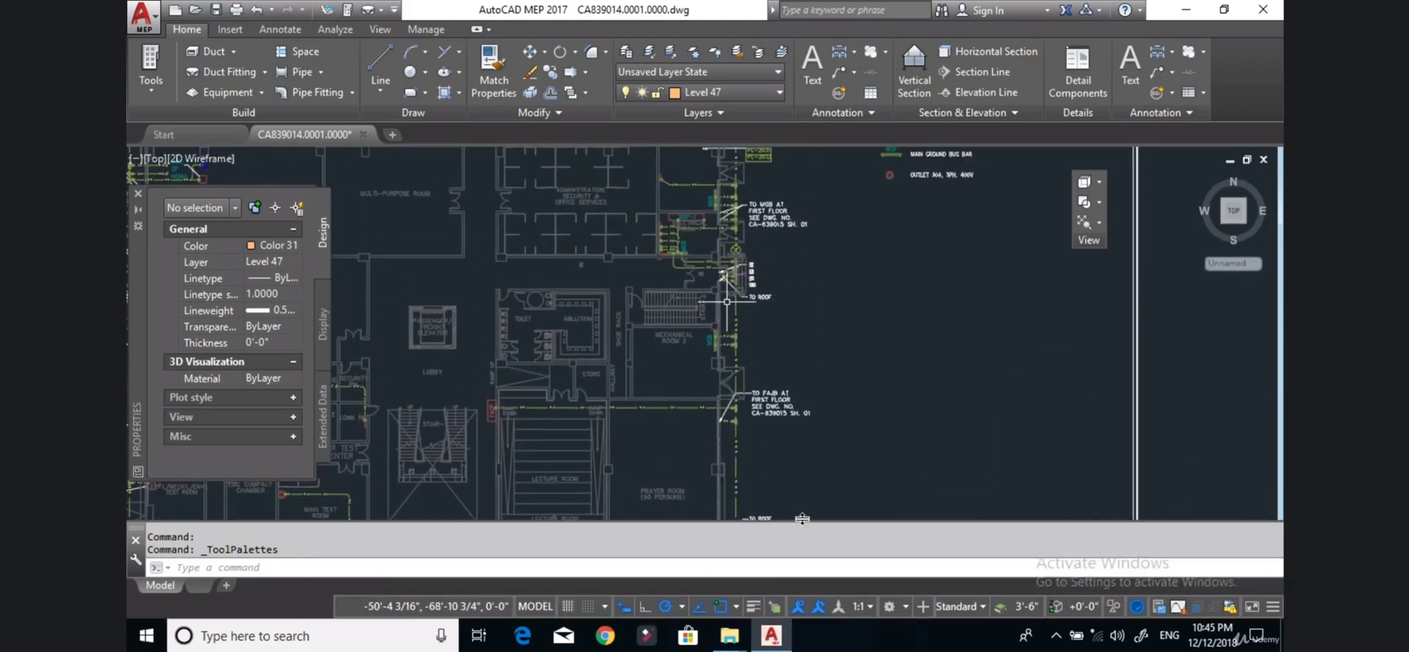
middle_click_drag(727, 302, 734, 424)
scroll(733, 423, "down", 2)
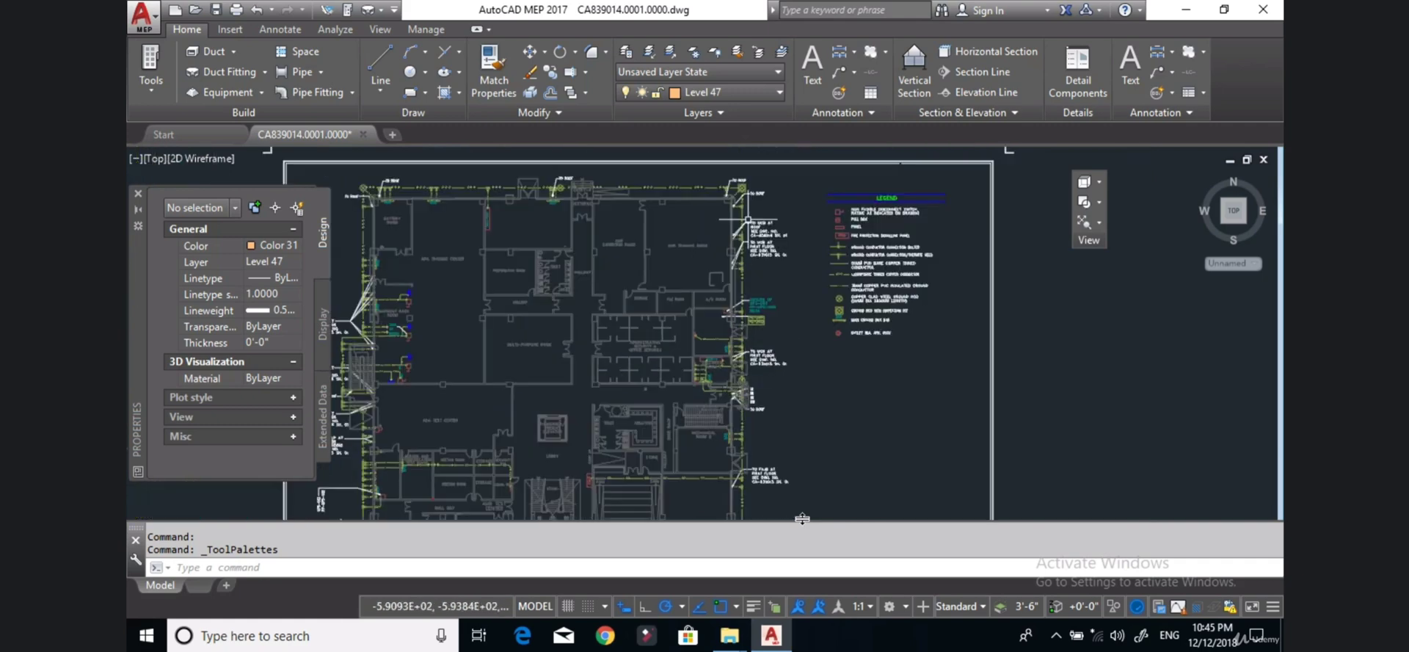
scroll(745, 199, "up", 2)
scroll(749, 182, "up", 1)
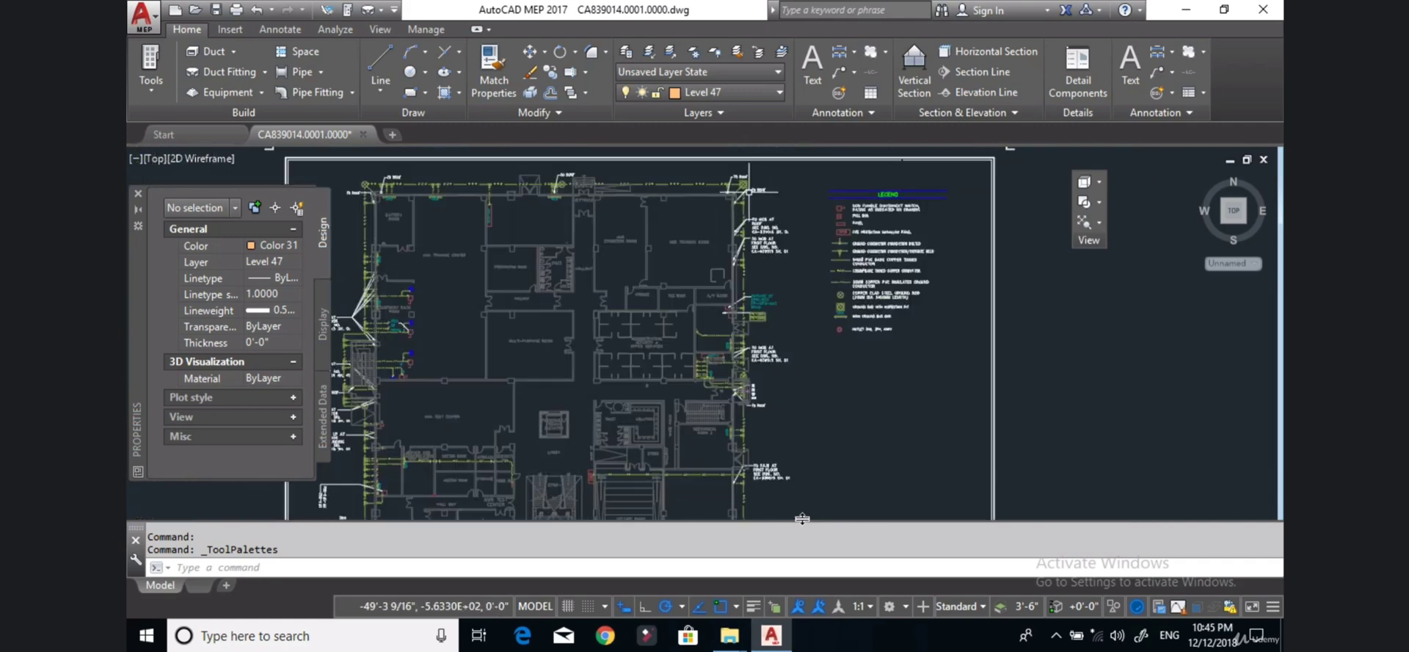
scroll(755, 176, "up", 2)
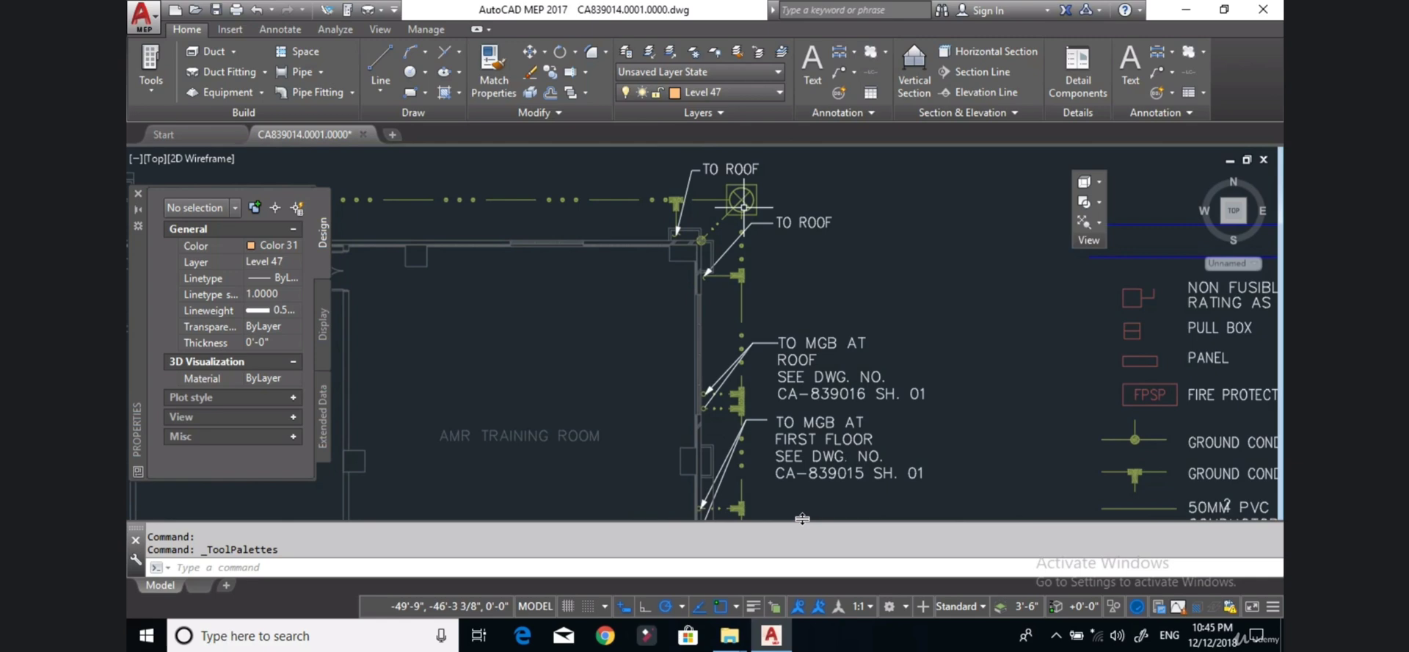
scroll(743, 207, "up", 1)
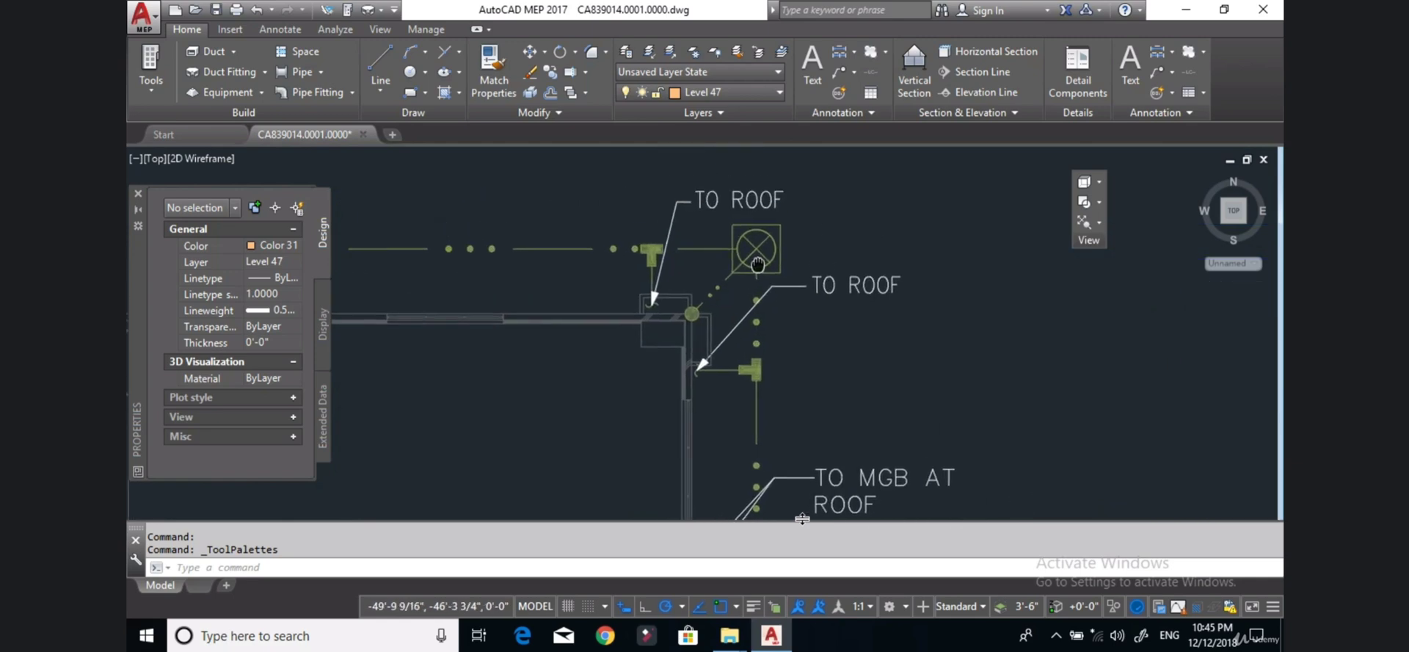
scroll(745, 321, "down", 2)
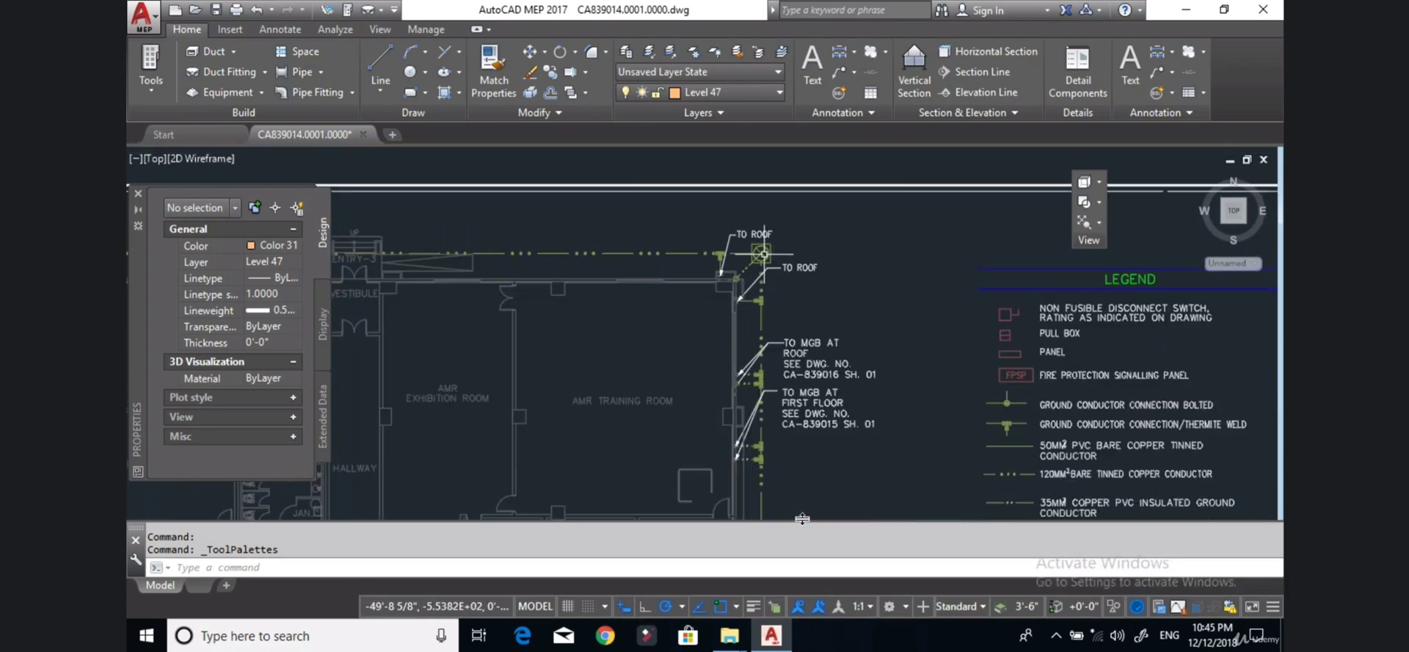
scroll(745, 321, "down", 1)
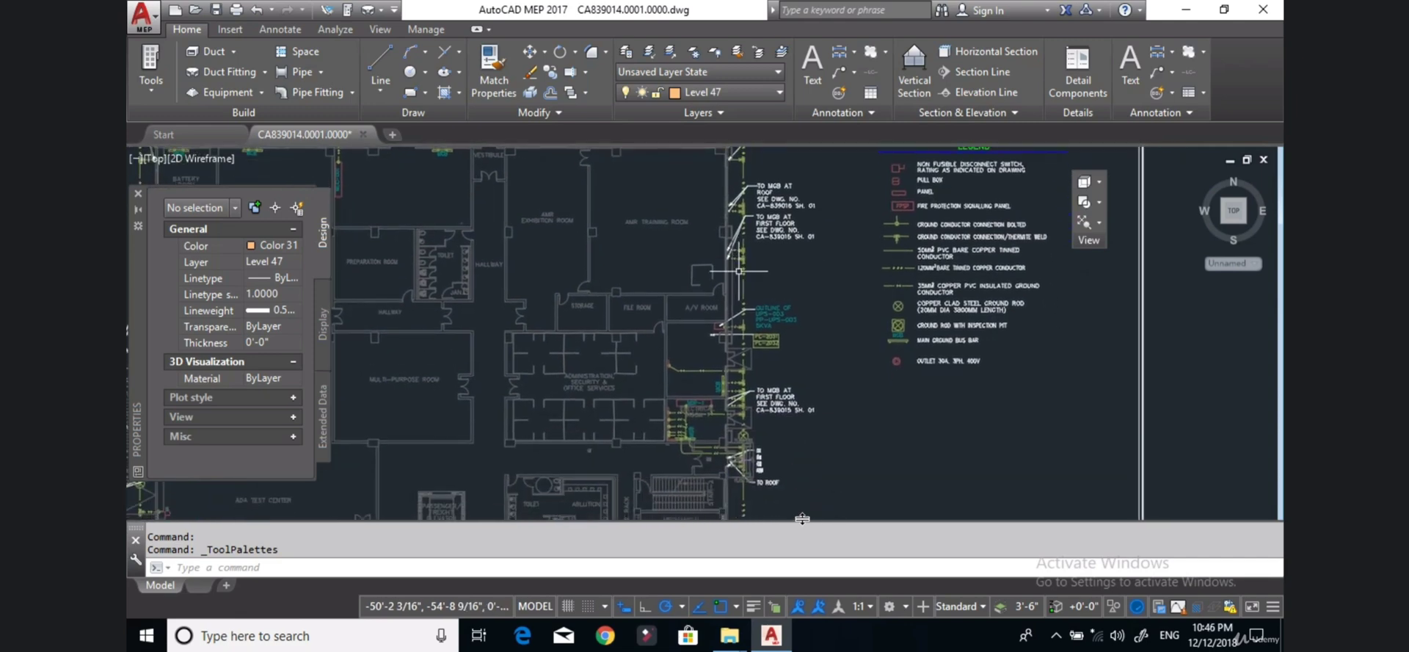
scroll(744, 326, "up", 3)
scroll(743, 335, "up", 3)
scroll(743, 309, "up", 2)
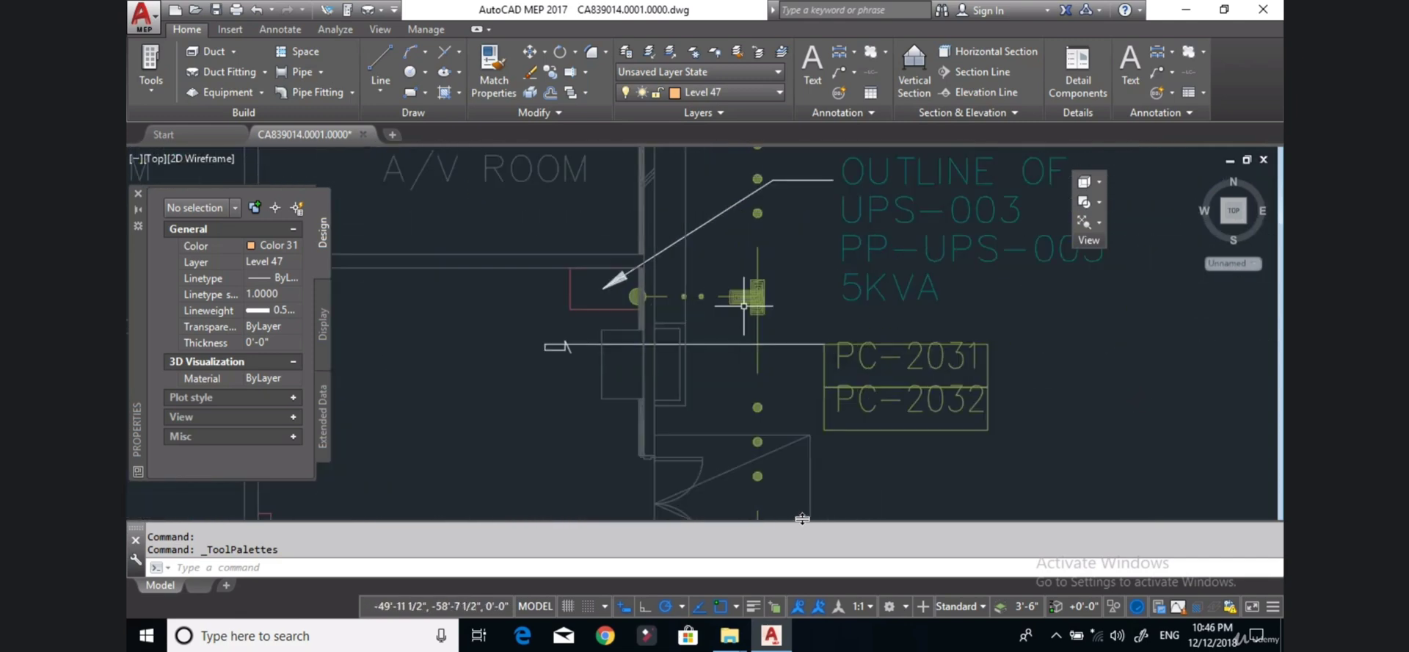
scroll(744, 309, "down", 3)
scroll(738, 316, "down", 3)
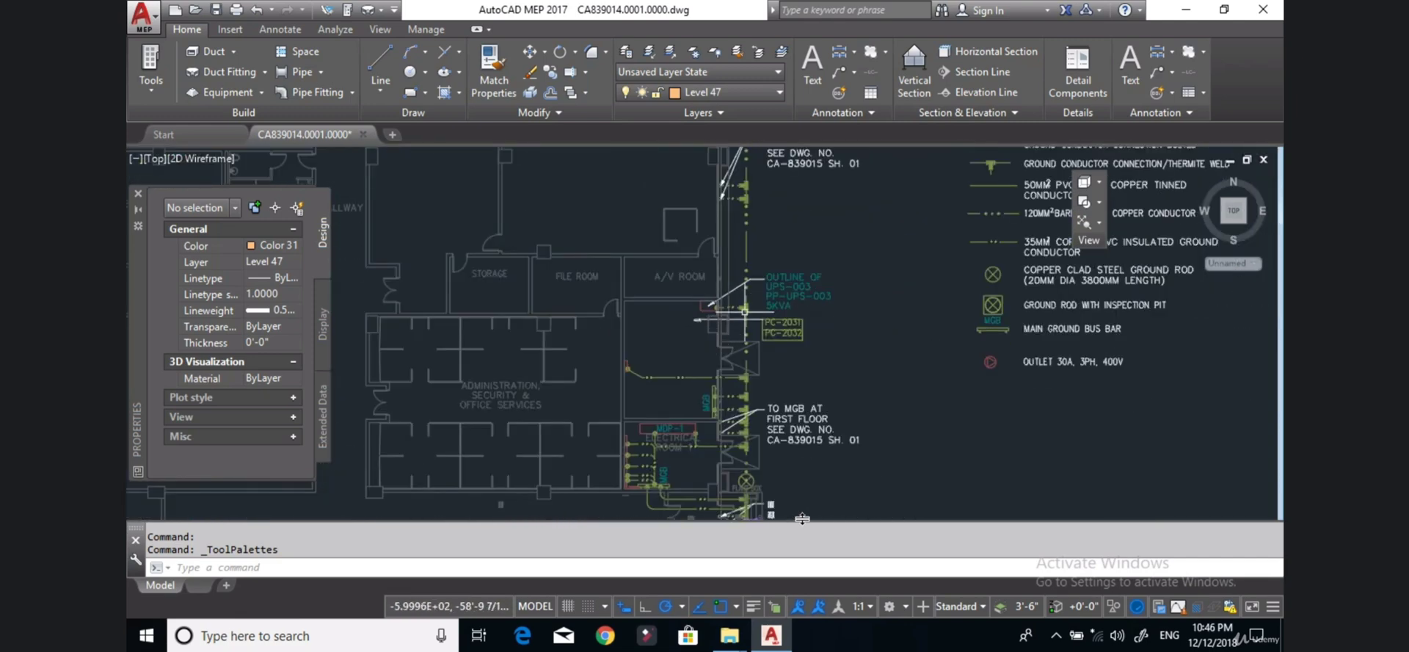
scroll(704, 341, "up", 1)
scroll(643, 374, "up", 1)
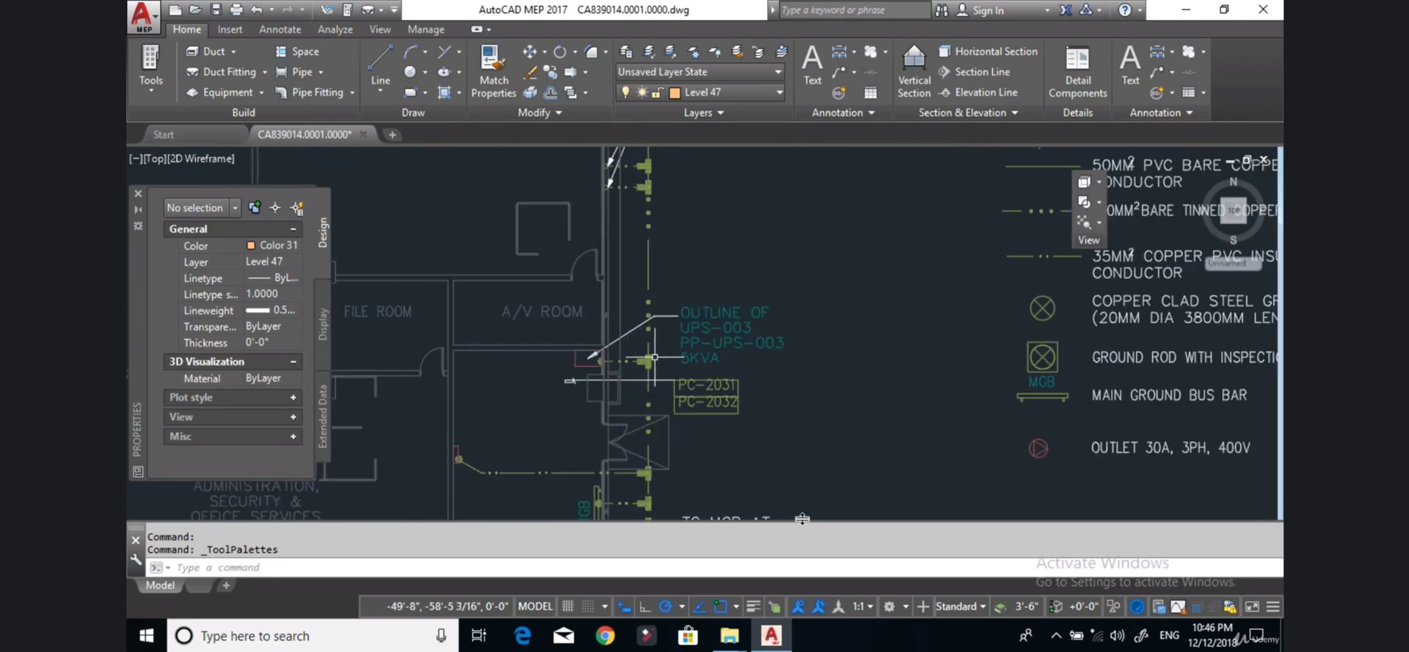
scroll(648, 367, "up", 2)
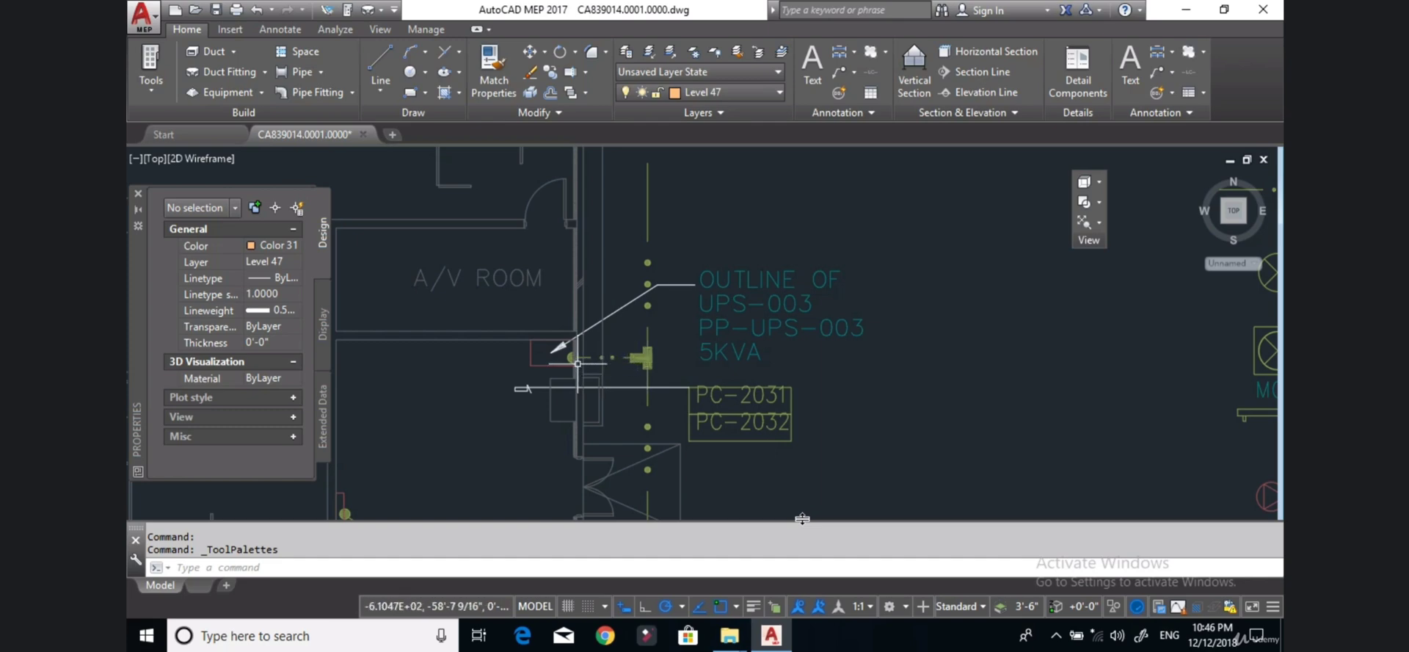
scroll(543, 359, "down", 4)
mouse_move(524, 413)
middle_mouse_down()
mouse_move(768, 270)
mouse_move(772, 484)
middle_mouse_up()
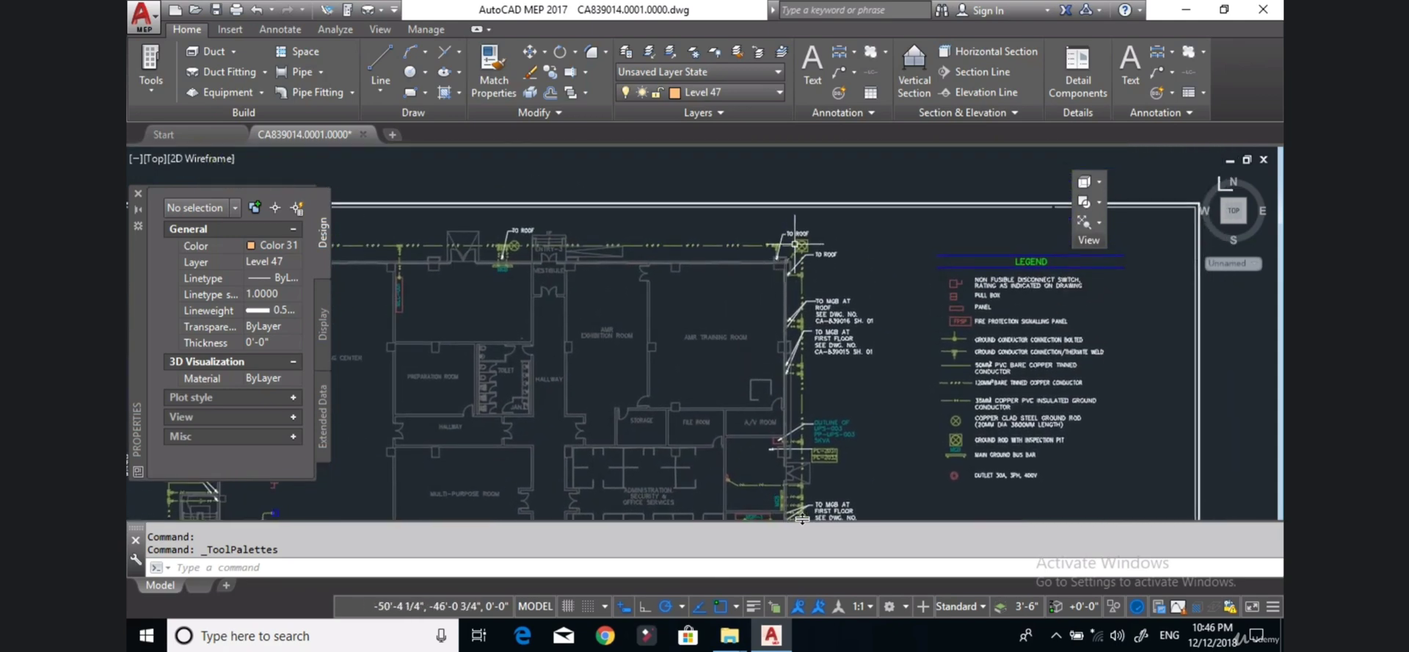
scroll(760, 317, "up", 5)
scroll(749, 321, "up", 2)
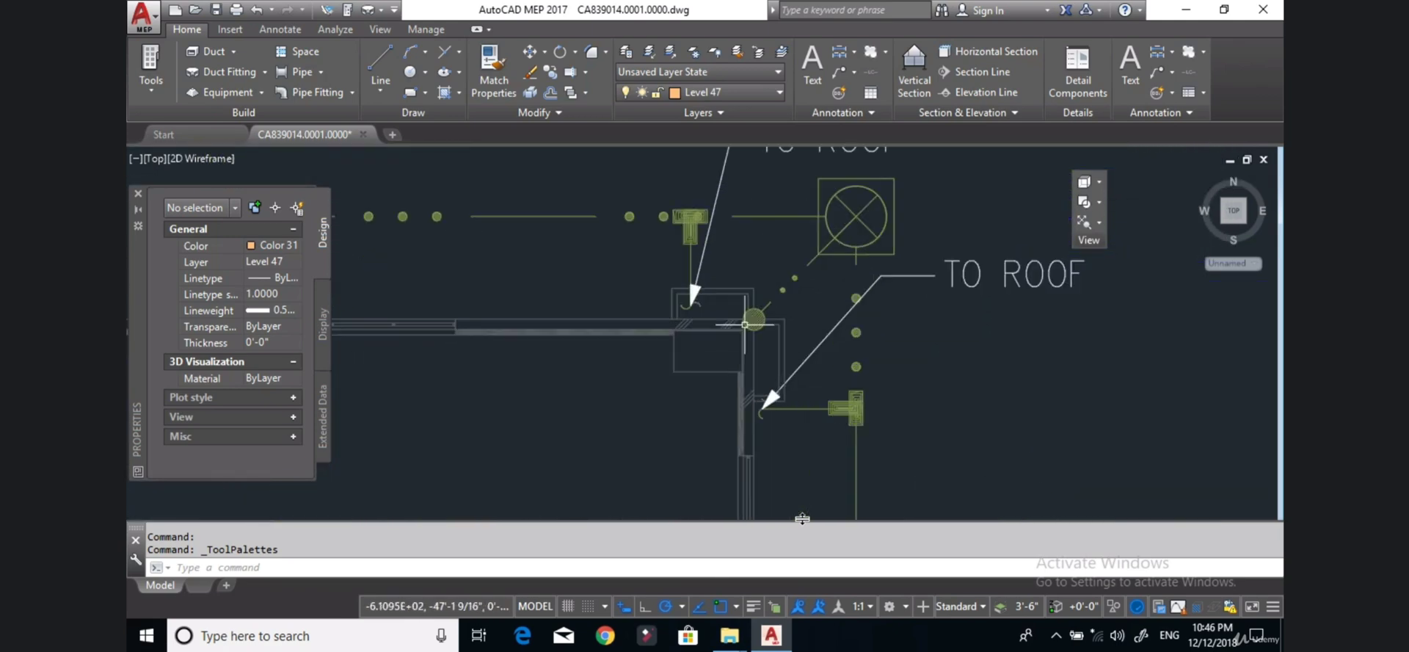
middle_click_drag(752, 318, 657, 367)
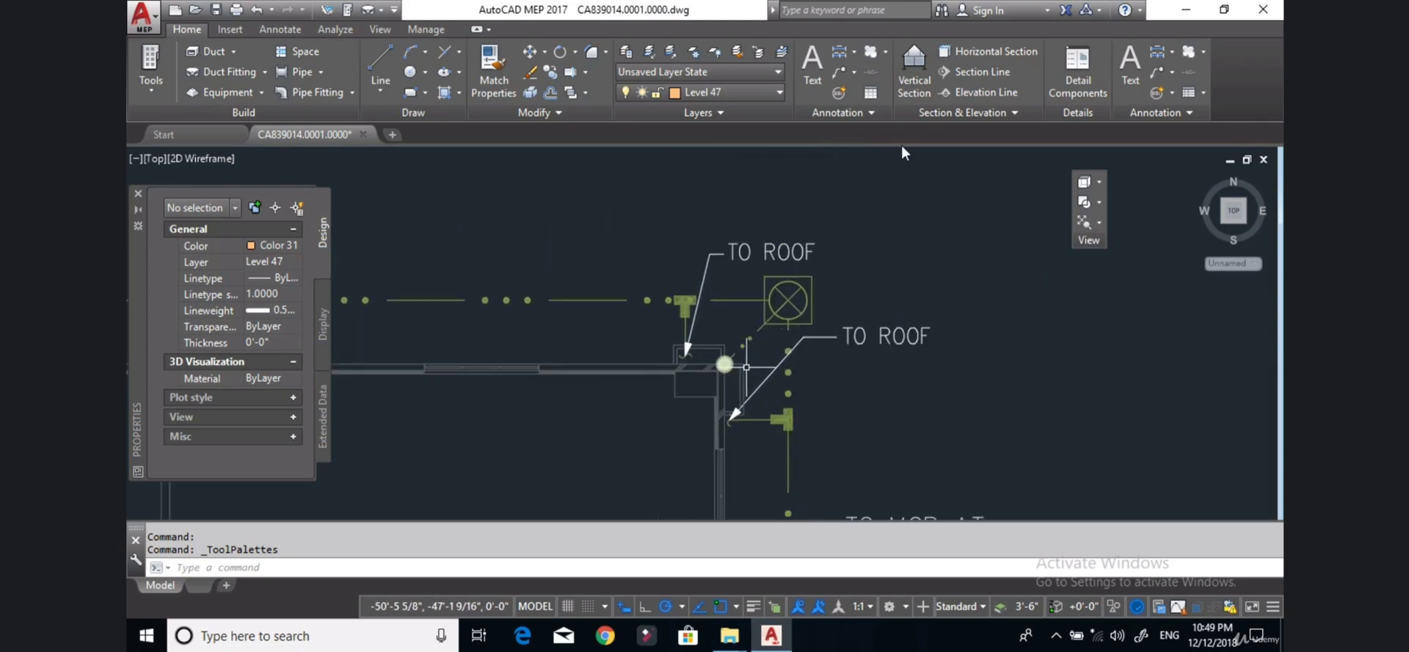
scroll(720, 360, "up", 2)
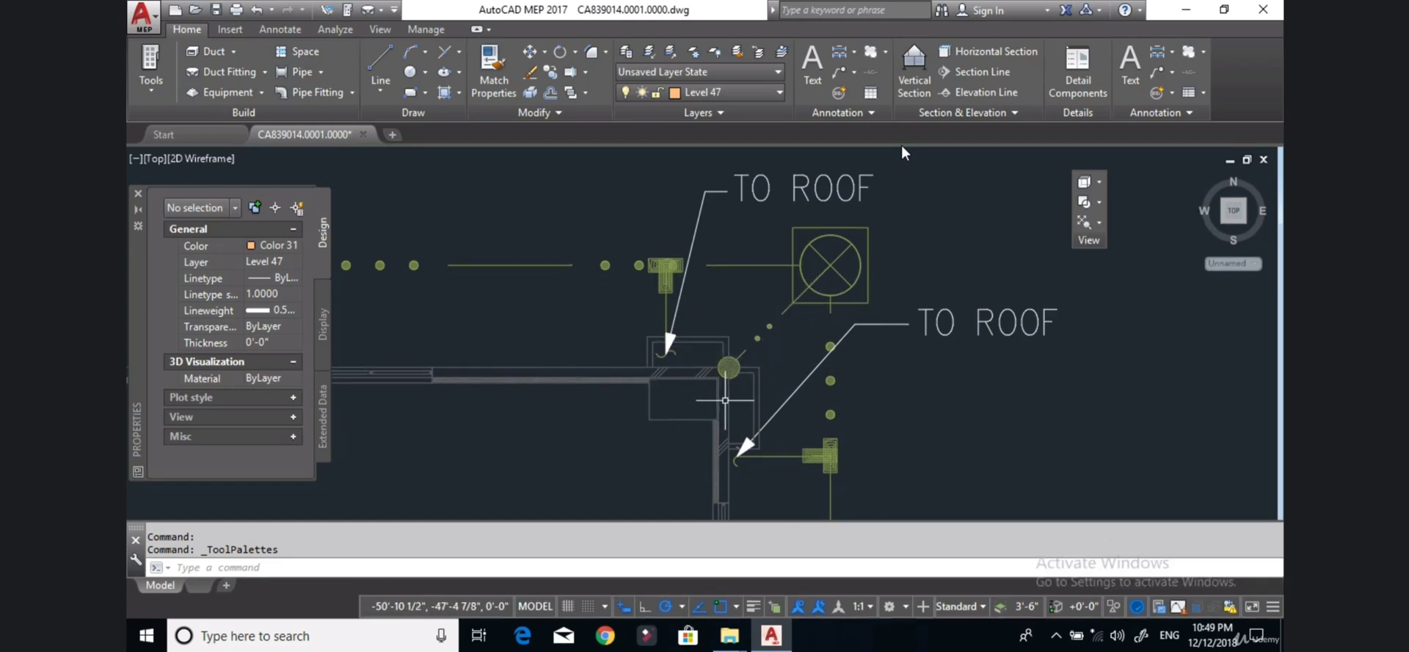
middle_click_drag(757, 367, 803, 333)
scroll(793, 352, "down", 2)
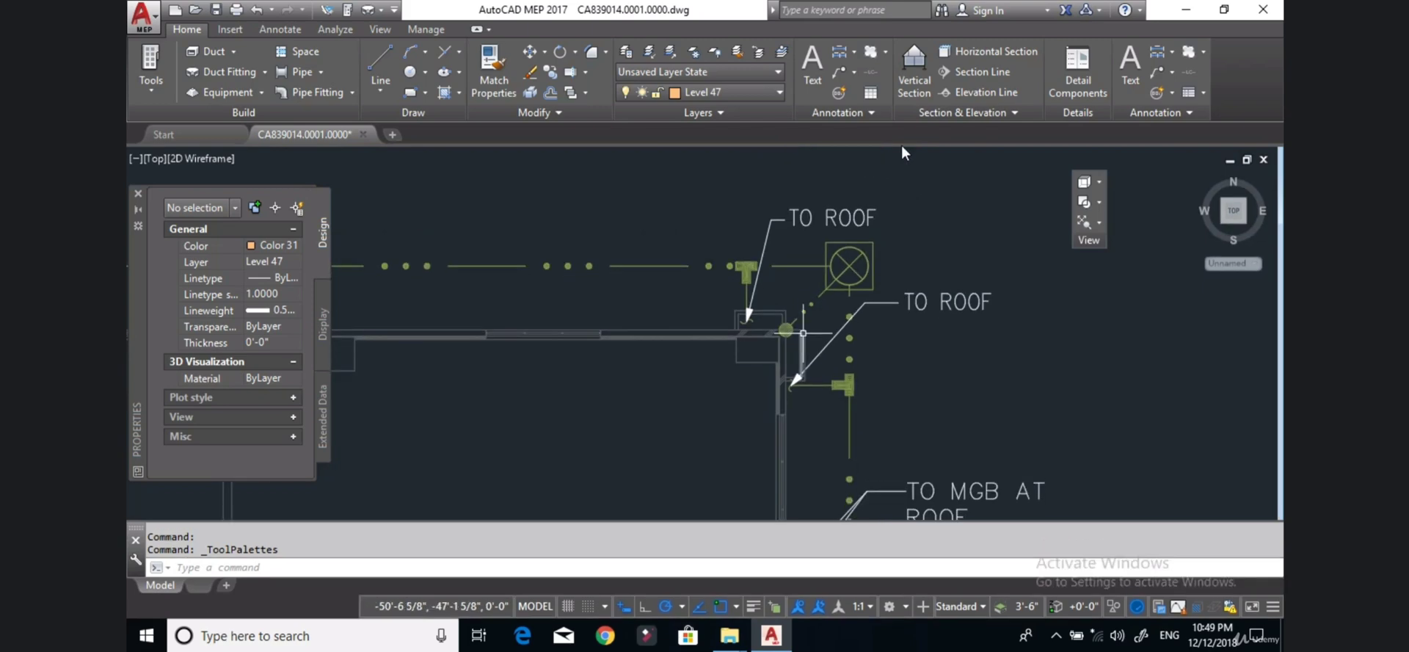
scroll(778, 367, "down", 3)
middle_click_drag(775, 369, 854, 283)
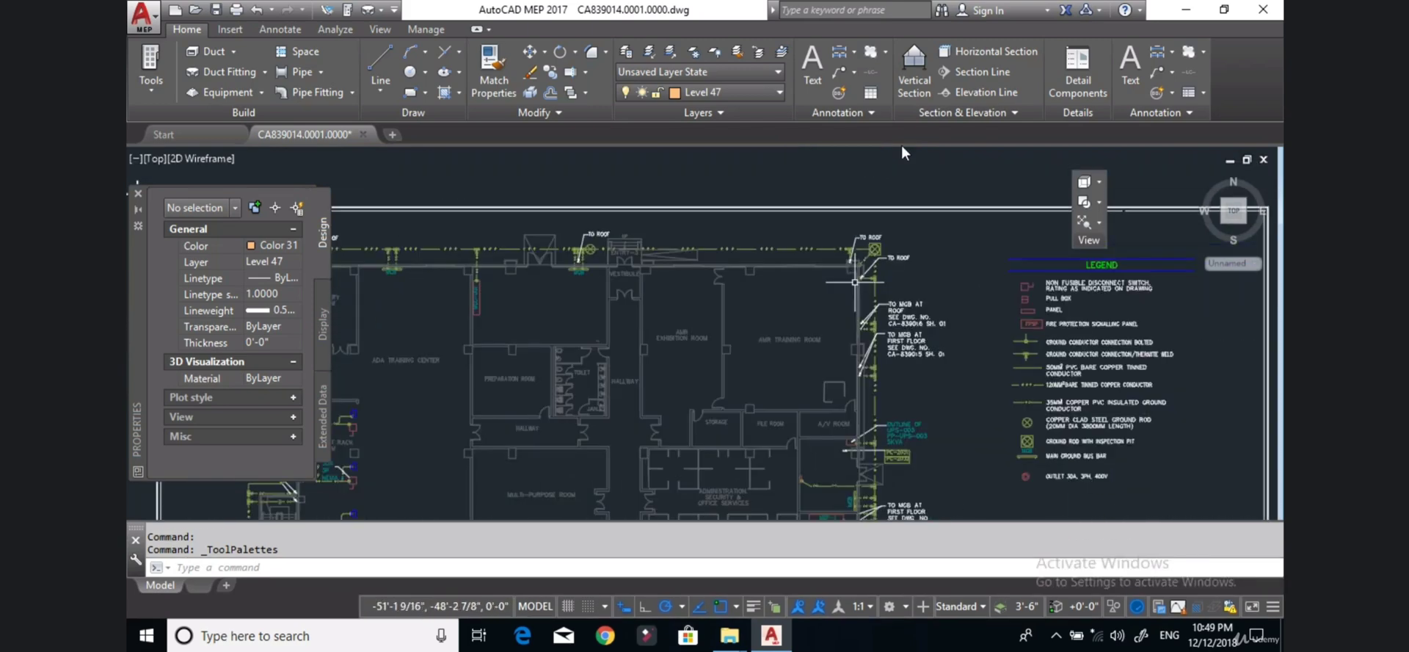
mouse_move(902, 377)
middle_mouse_down()
mouse_move(931, 293)
mouse_move(934, 306)
middle_mouse_up()
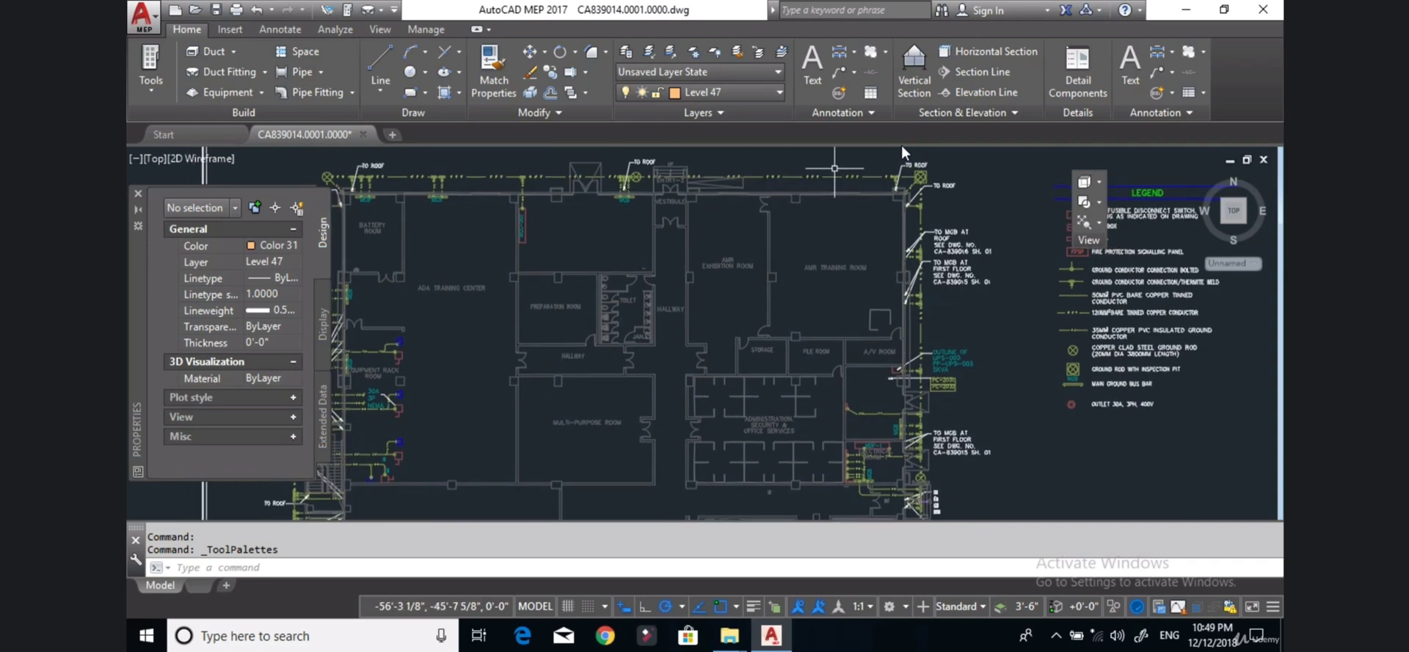
Pan toward the western rooms of the plan and zoom in.
middle_click_drag(743, 181, 752, 212)
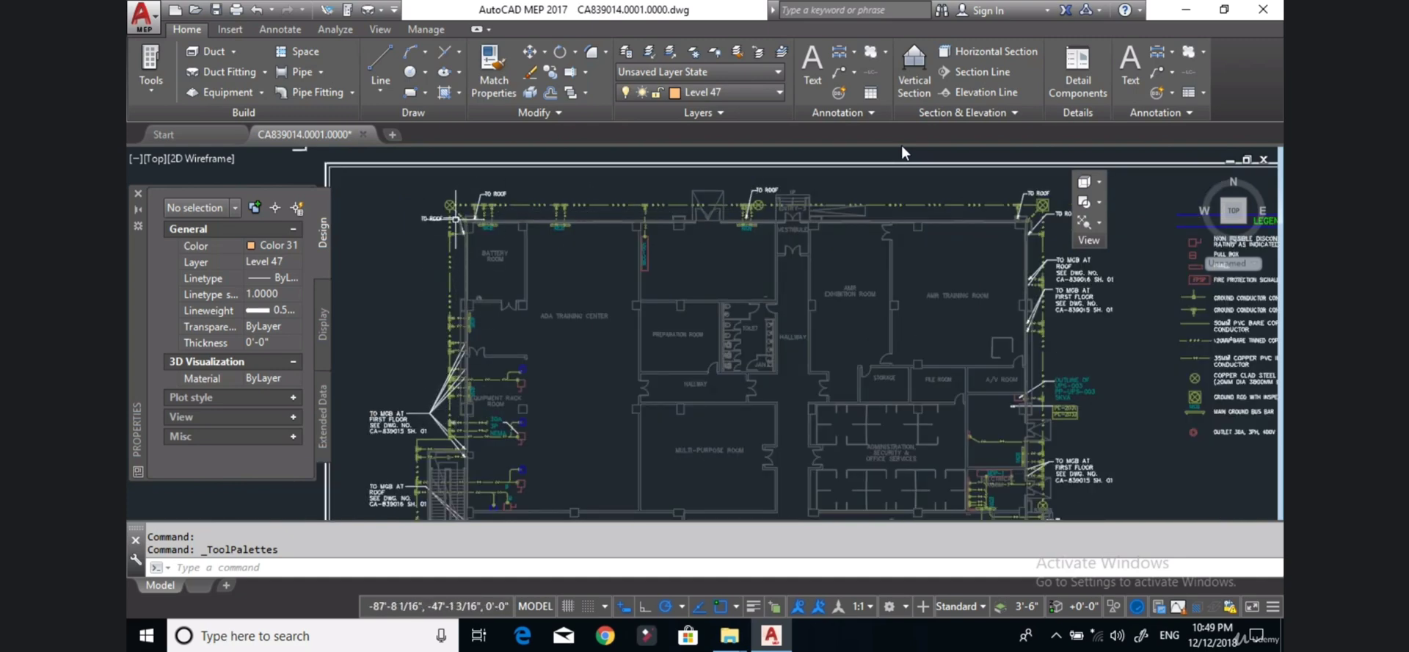
scroll(1047, 324, "up", 2)
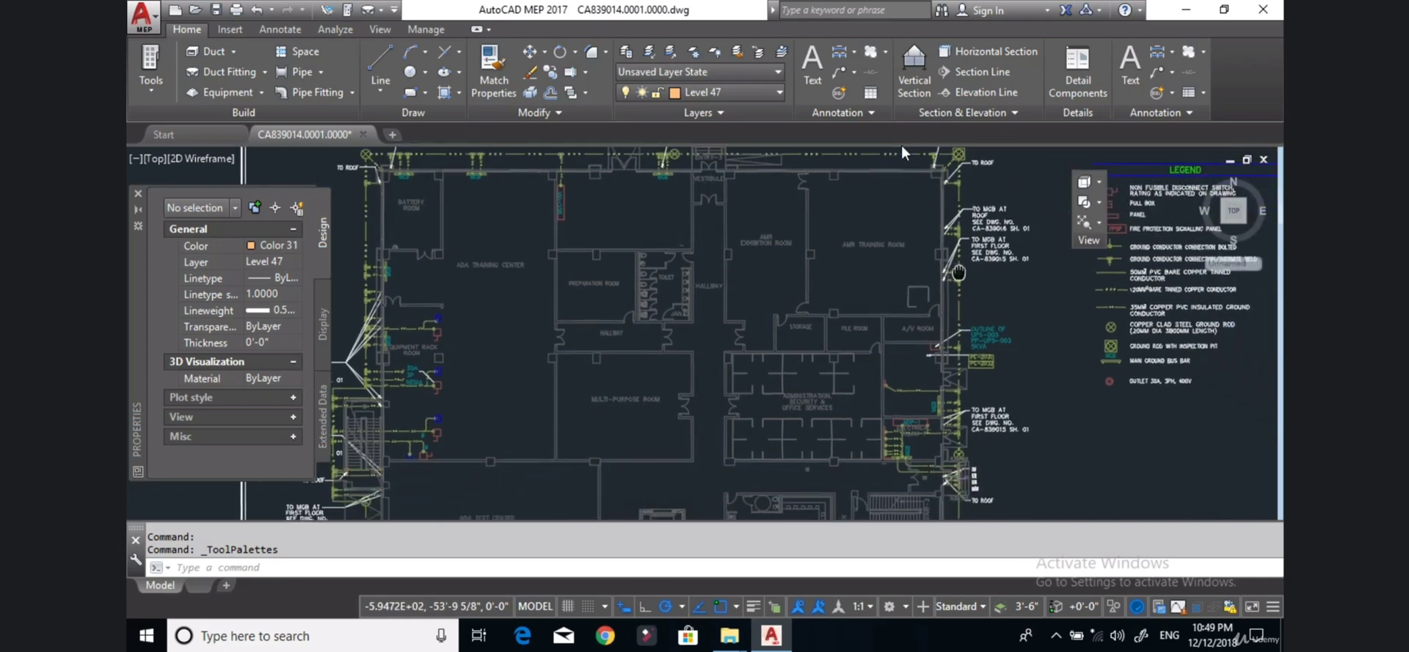
scroll(1028, 345, "up", 2)
scroll(954, 360, "up", 1)
scroll(924, 363, "up", 1)
scroll(923, 363, "down", 3)
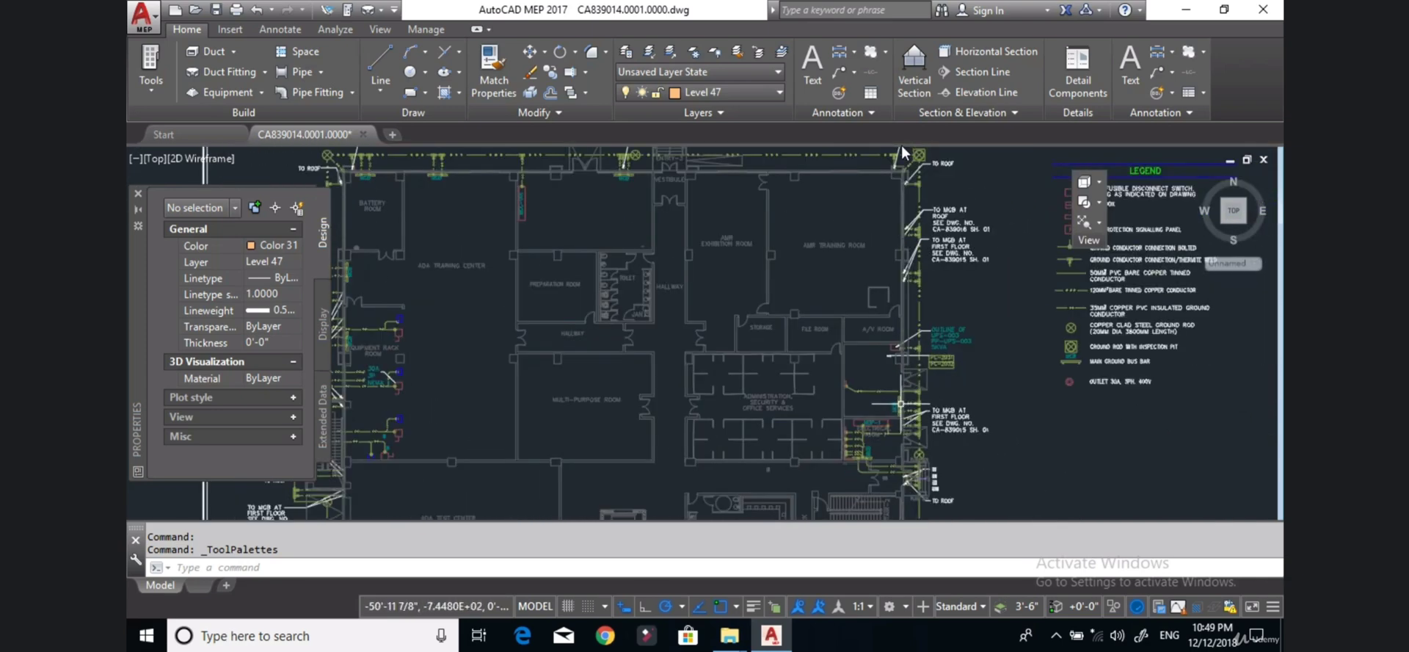
scroll(922, 411, "up", 1)
Zoom in close on the MGB at the building entry.
middle_click_drag(711, 273, 786, 399)
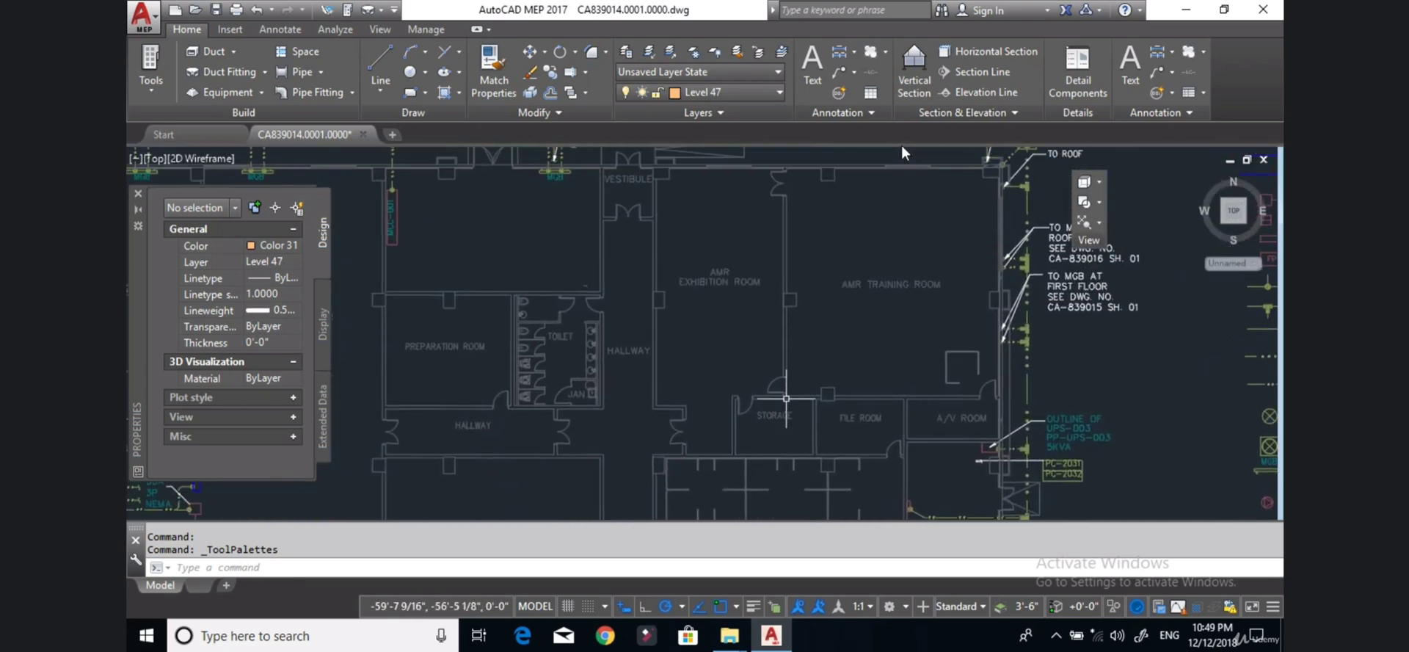
middle_click_drag(705, 225, 786, 332)
scroll(535, 292, "up", 1)
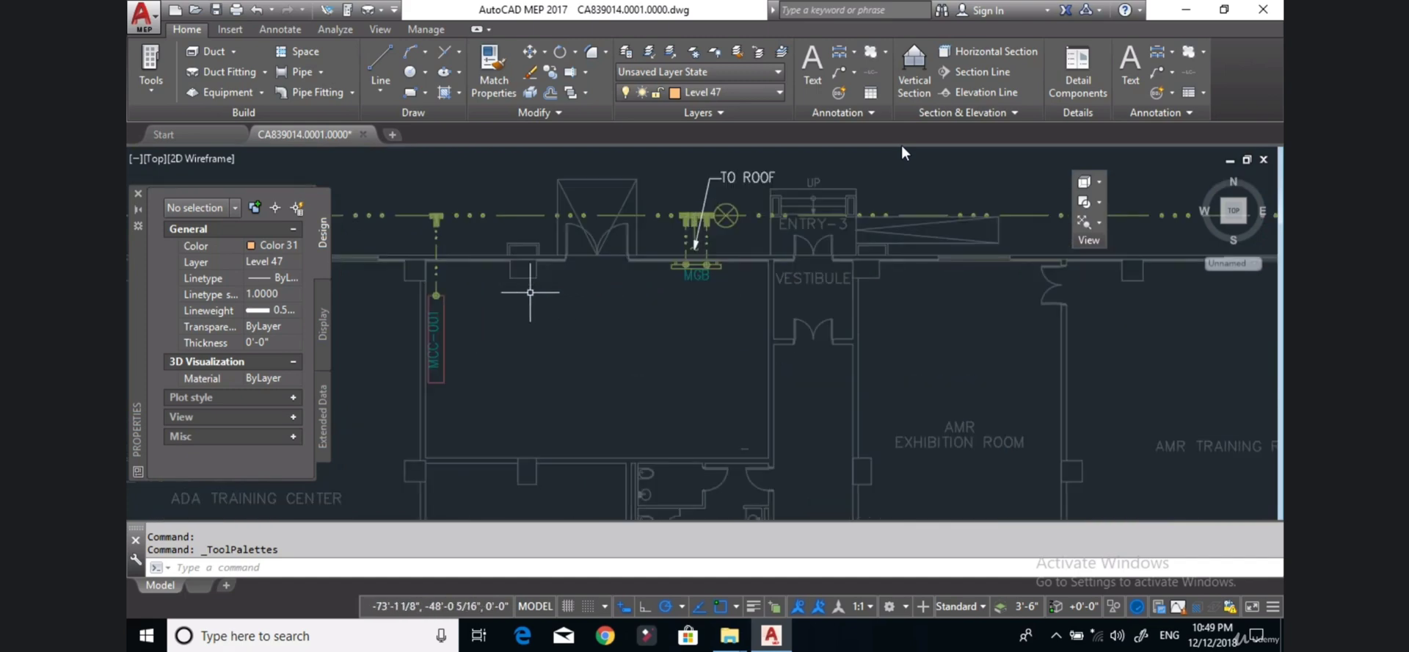
scroll(528, 289, "up", 1)
scroll(705, 287, "up", 1)
scroll(717, 305, "up", 1)
scroll(767, 235, "up", 2)
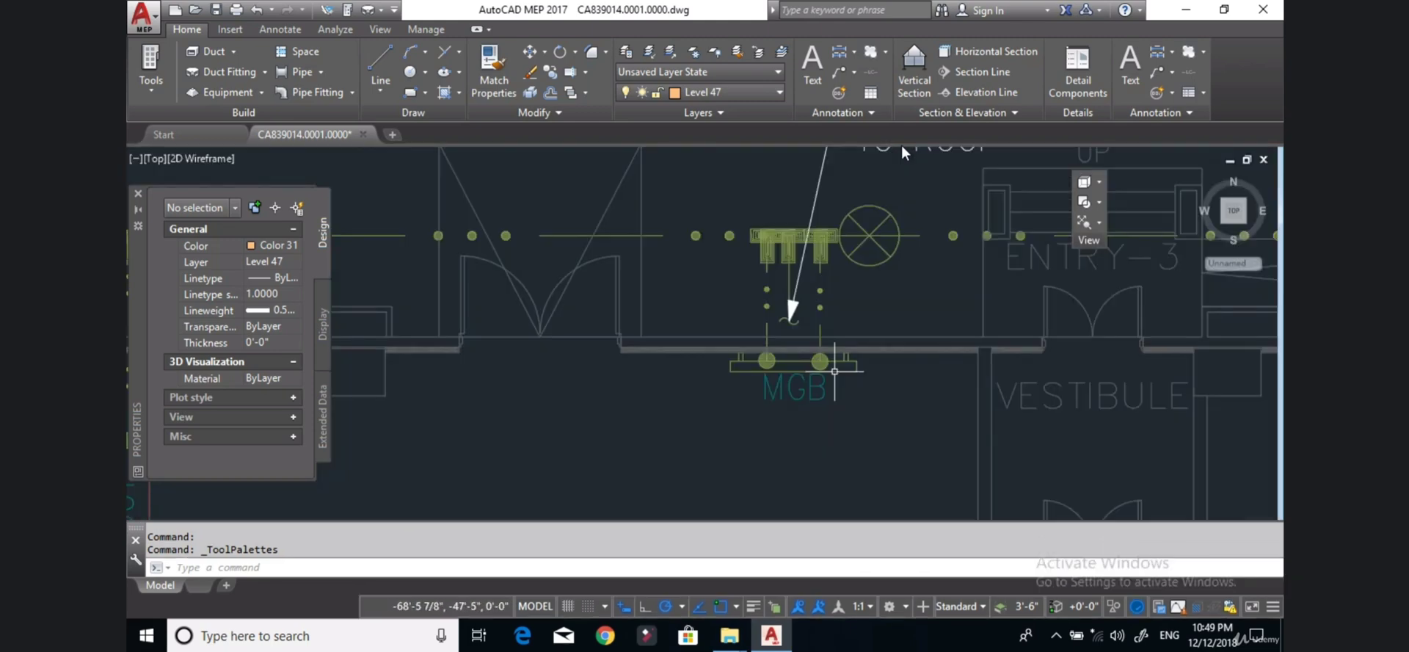
scroll(835, 371, "down", 2)
scroll(811, 360, "down", 2)
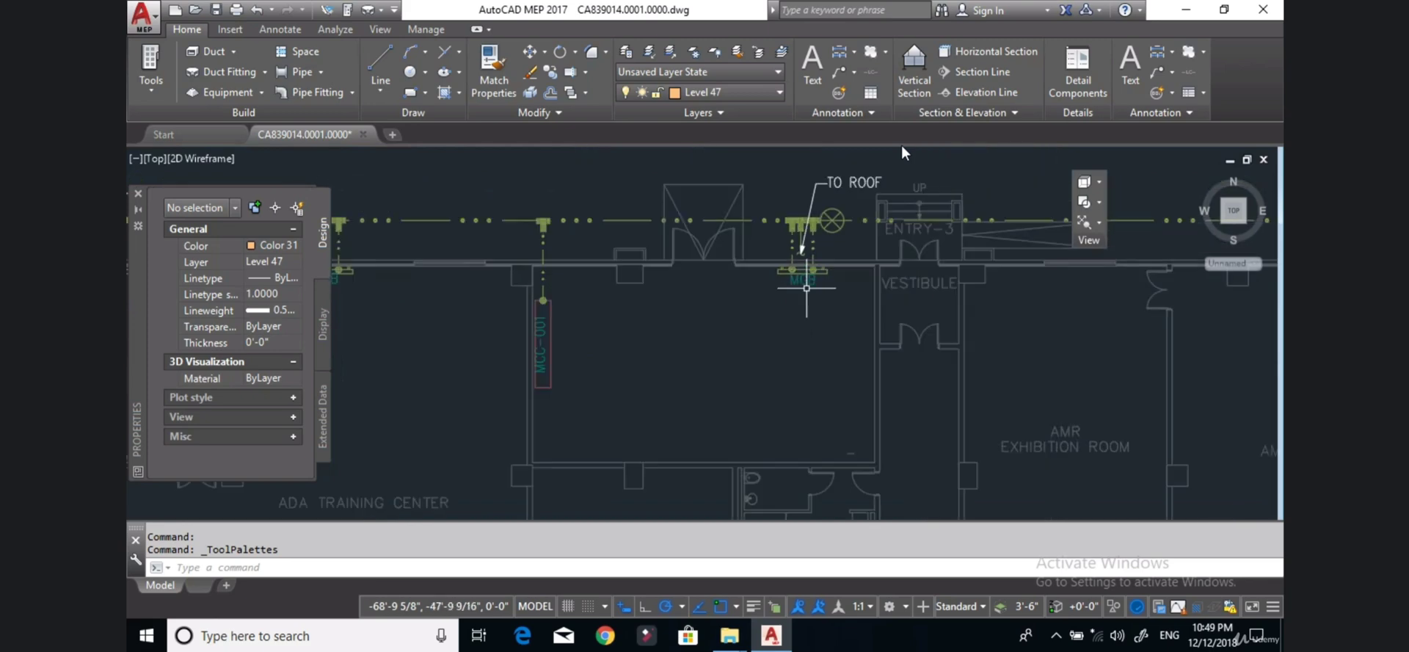
Centre MCC-001 and its link to the ring conductor.
scroll(547, 337, "up", 2)
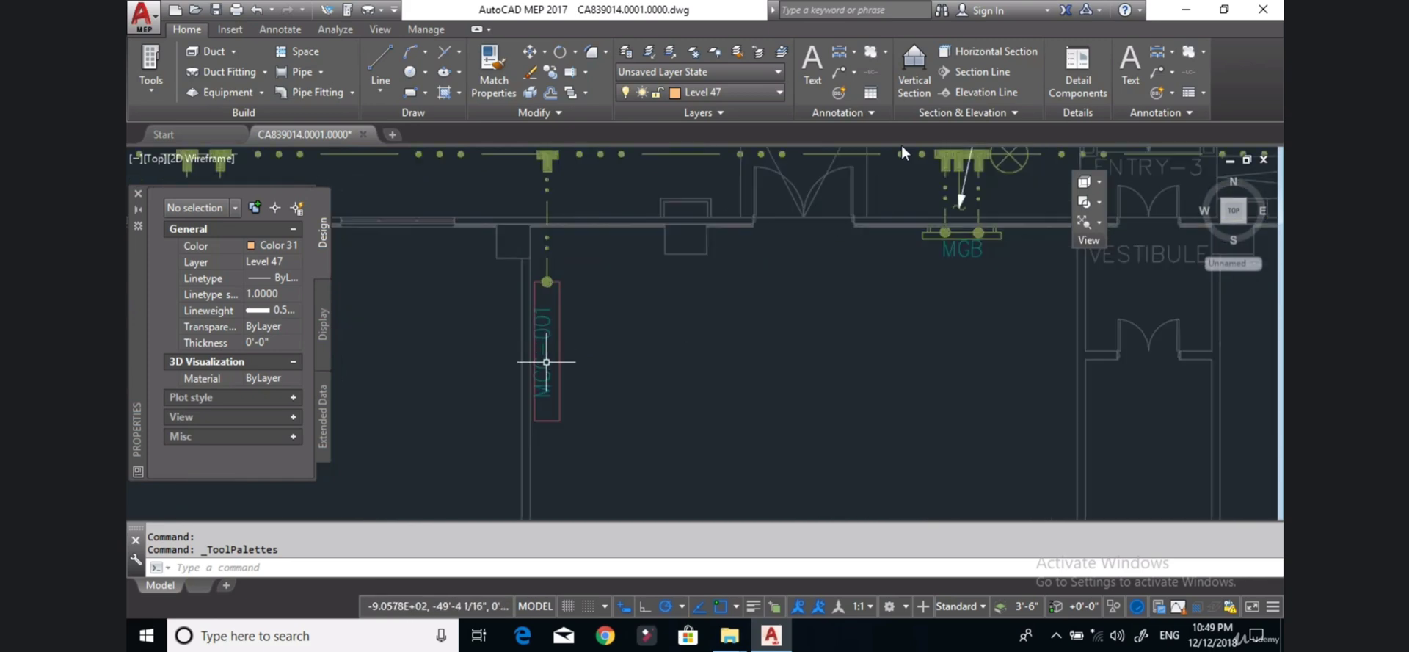
middle_click_drag(551, 361, 668, 352)
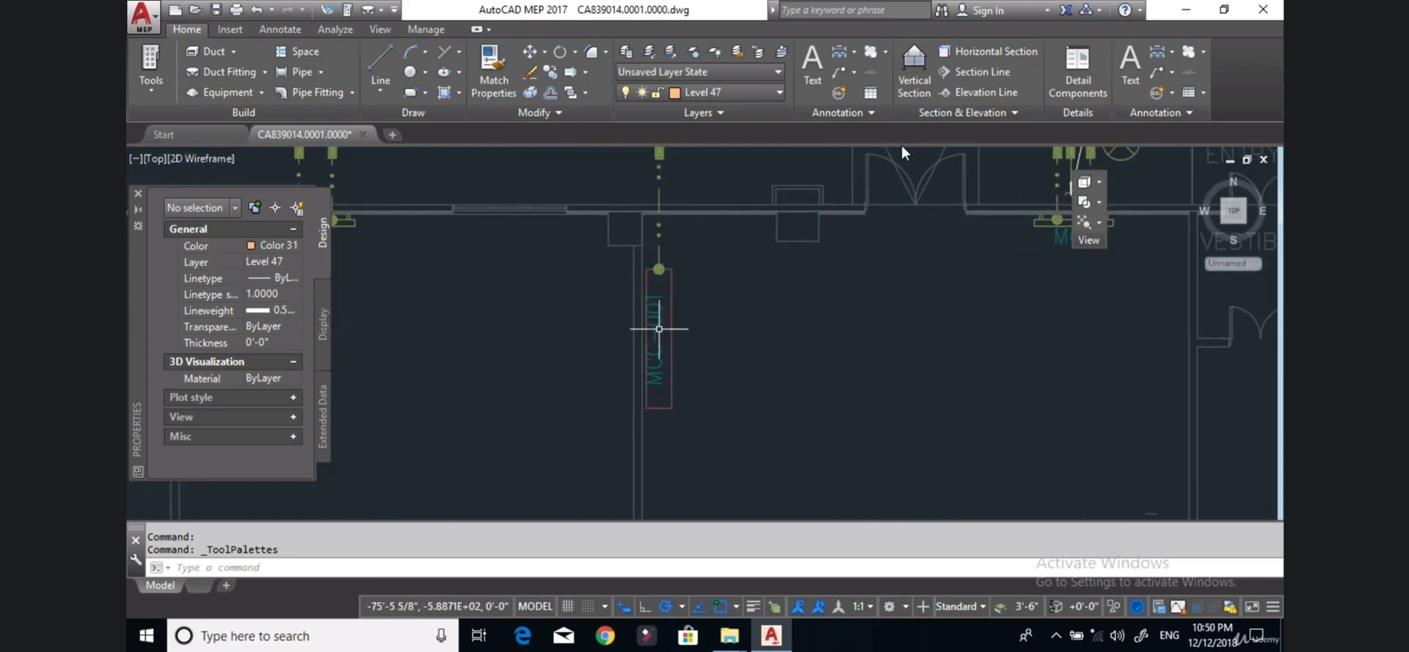
middle_click_drag(649, 265, 650, 311)
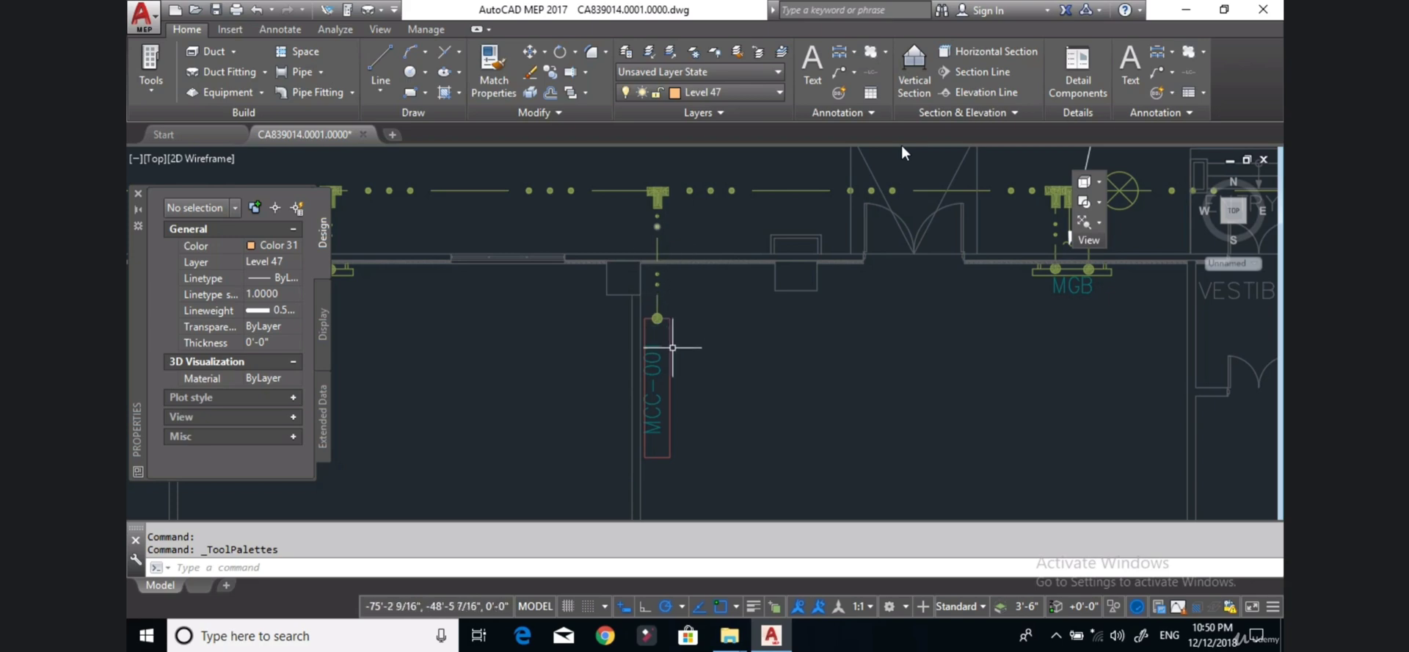
scroll(656, 297, "down", 4)
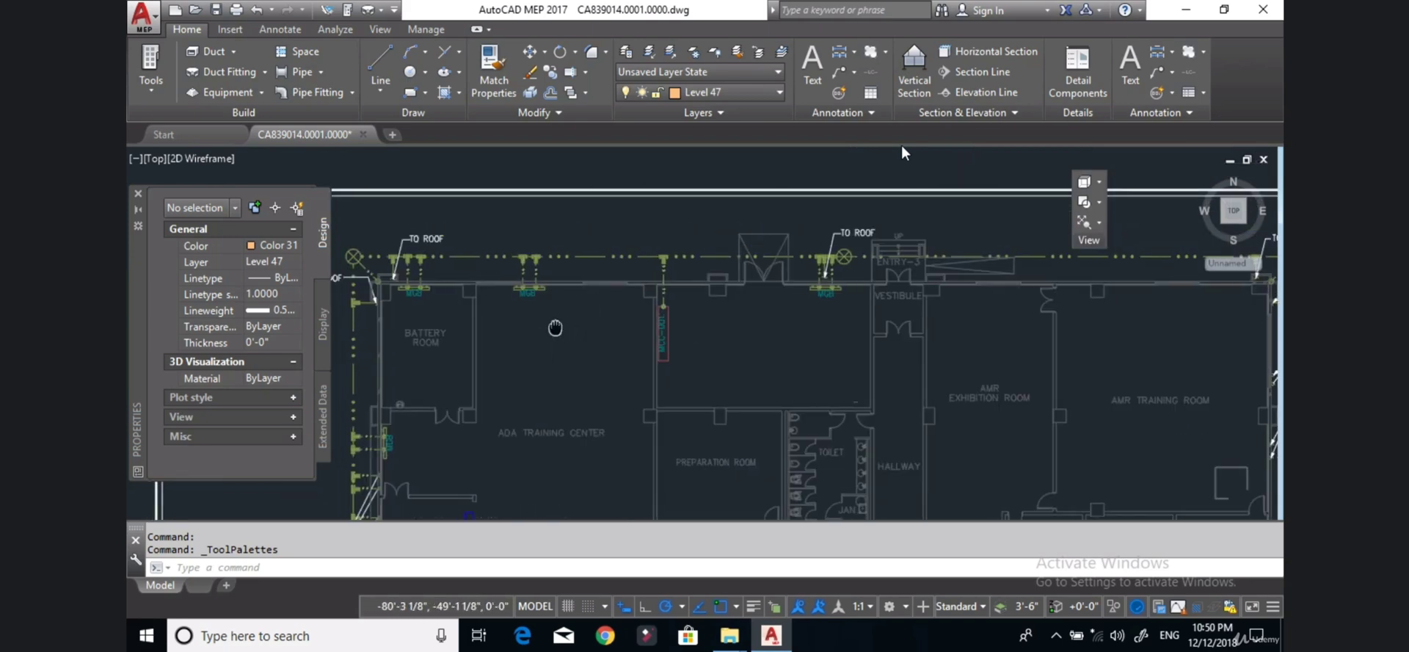
Bring the Battery Room, ADA Training Center and surrounding rooms into view.
mouse_move(553, 327)
middle_mouse_down()
mouse_move(652, 286)
mouse_move(676, 252)
middle_mouse_up()
scroll(660, 268, "up", 2)
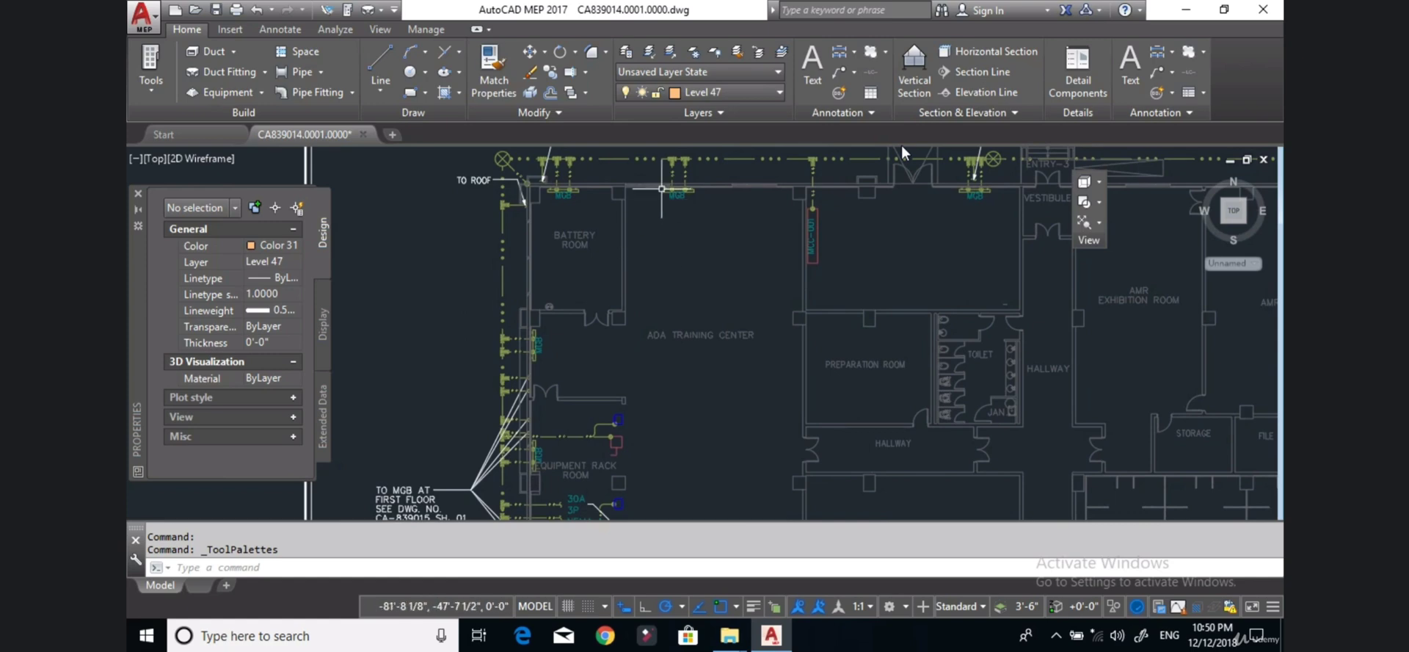
scroll(661, 188, "up", 1)
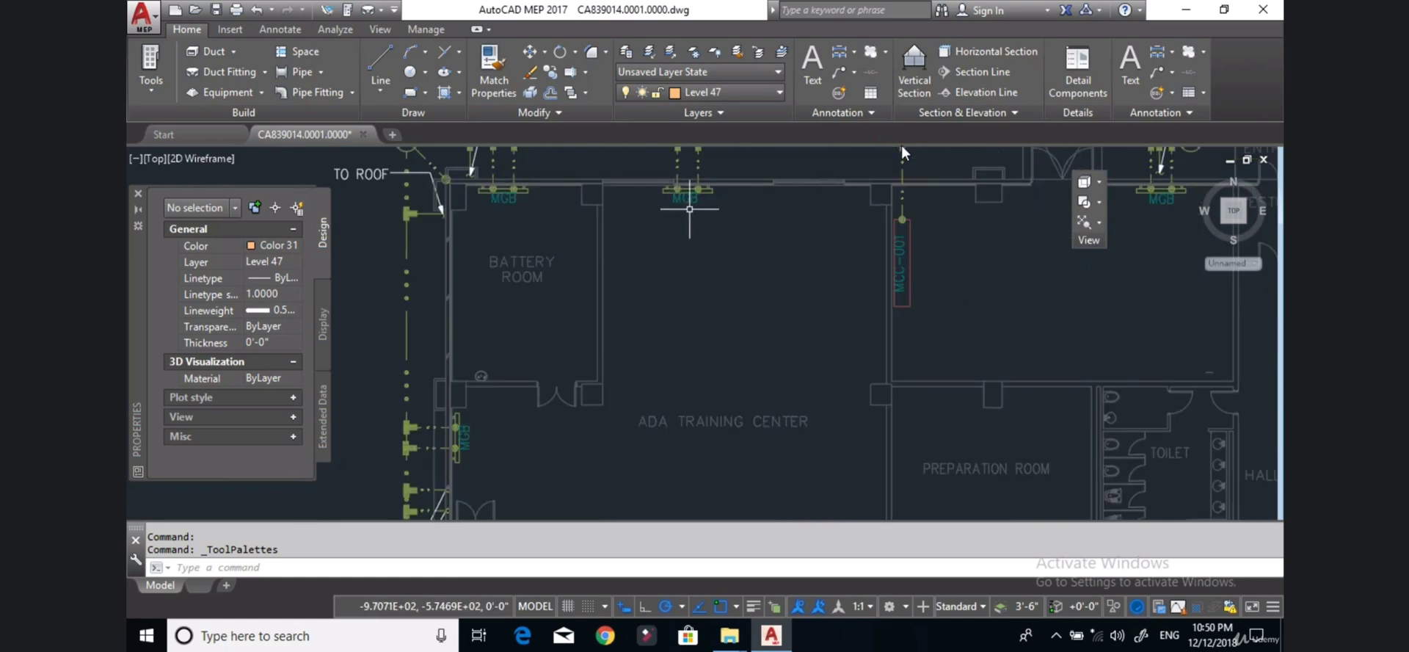
scroll(633, 214, "down", 2)
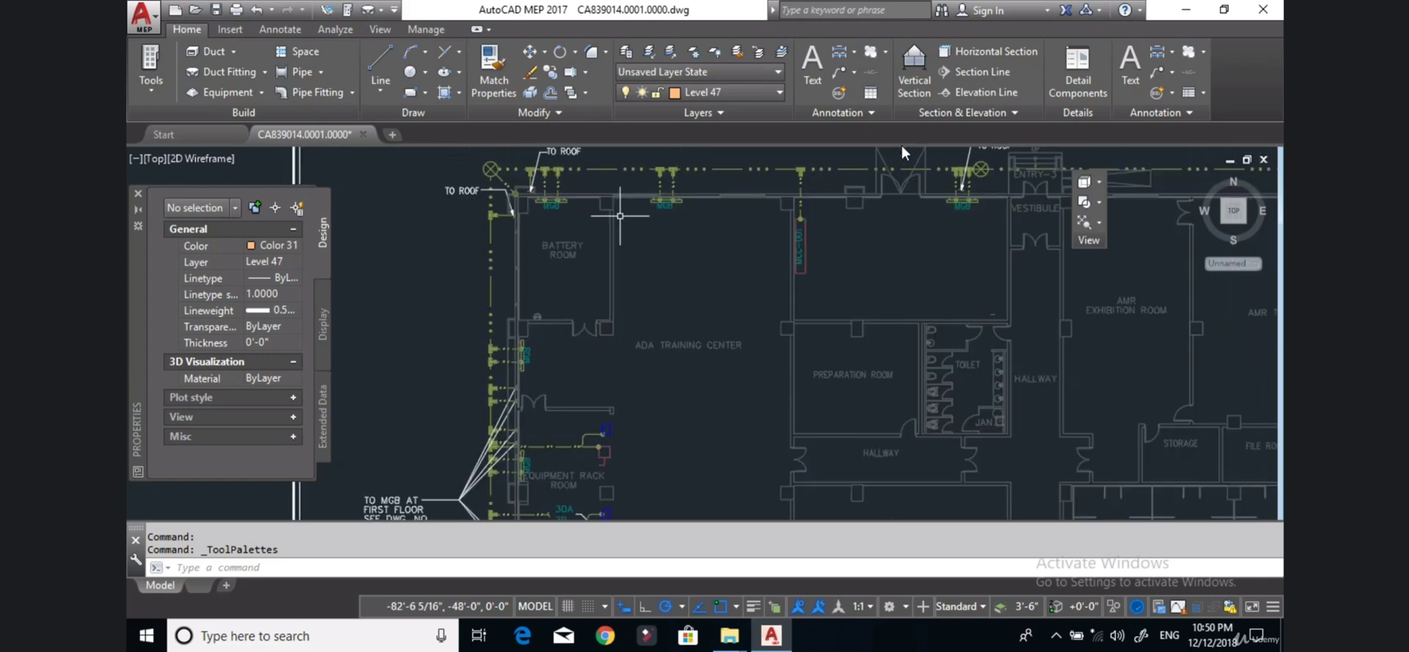
middle_click_drag(567, 349, 558, 282)
Zoom in on the stairwell riser conductors beside the equipment rack room's 30A outlets.
scroll(496, 259, "up", 2)
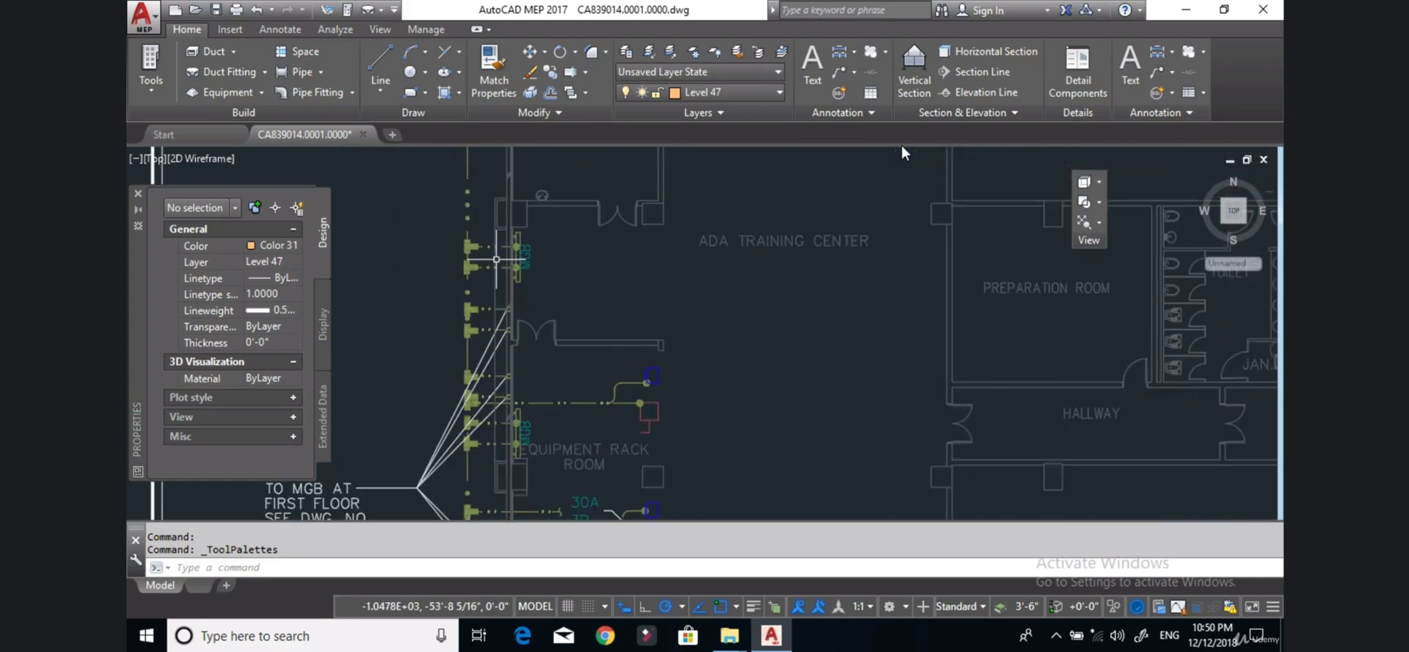
scroll(497, 259, "up", 2)
scroll(496, 259, "up", 2)
scroll(497, 259, "down", 2)
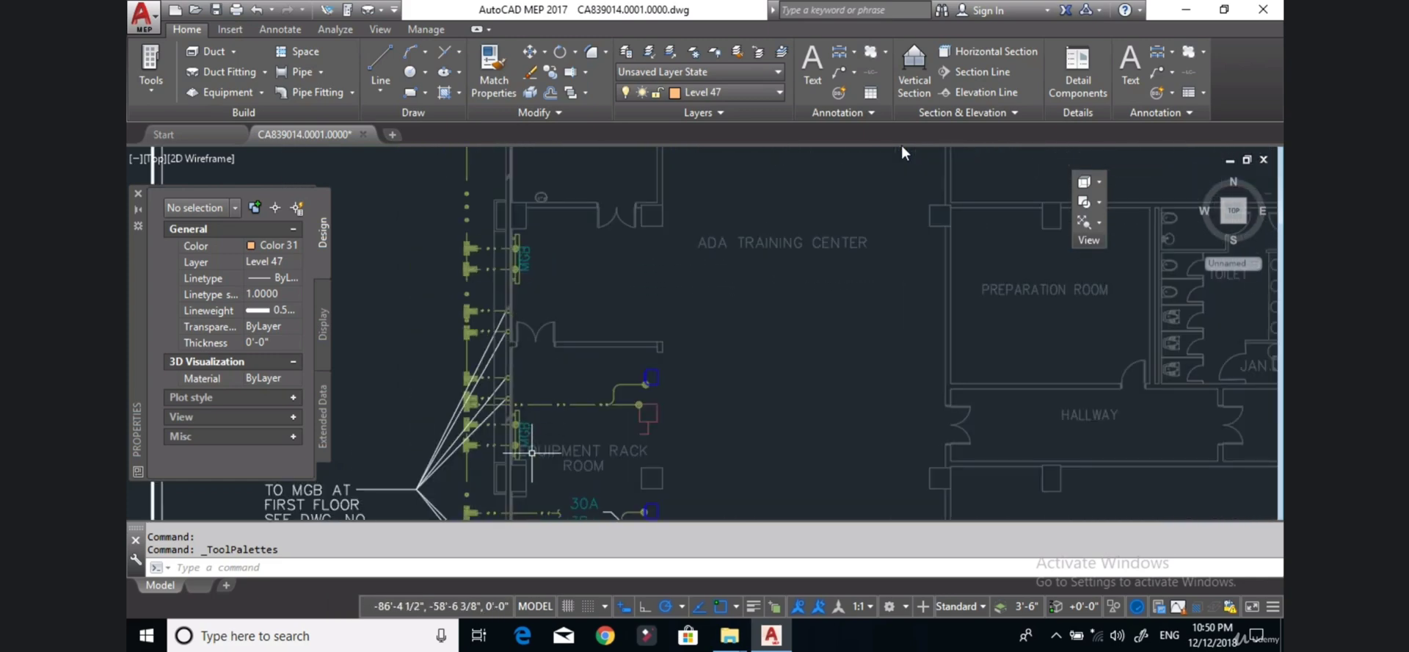
scroll(560, 239, "down", 2)
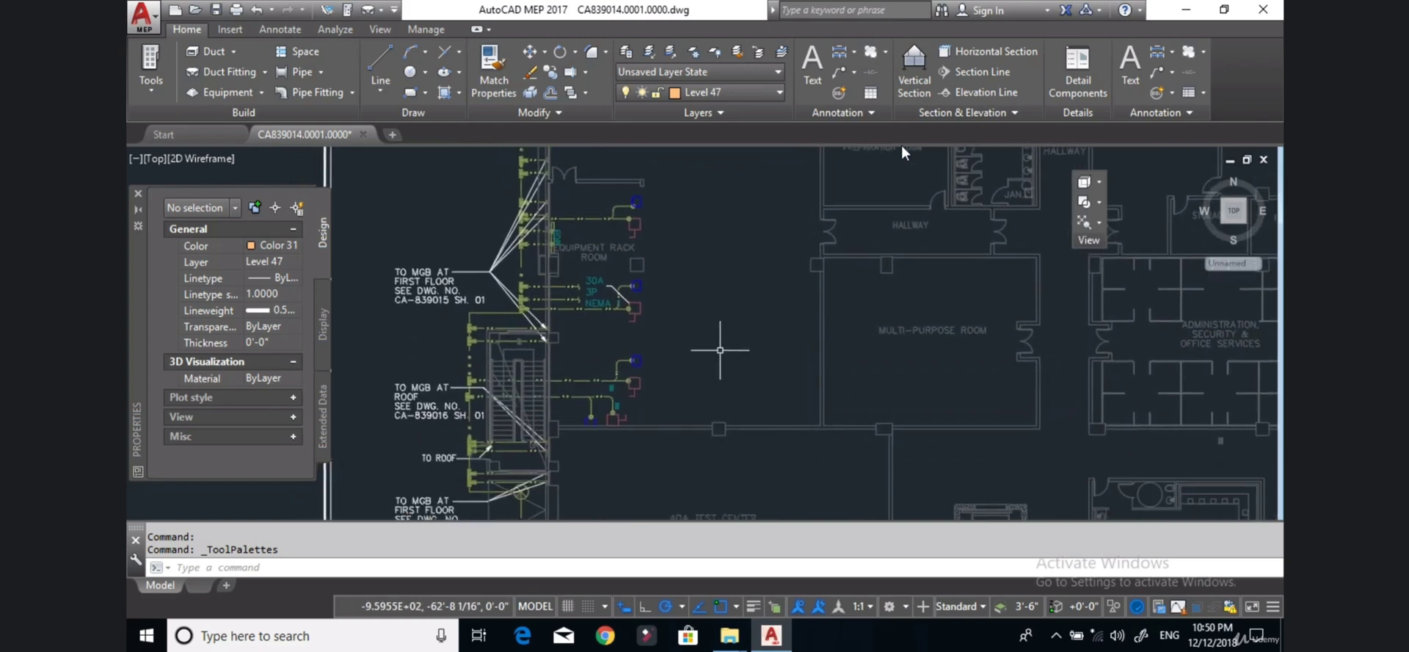
scroll(610, 423, "up", 2)
scroll(609, 424, "up", 2)
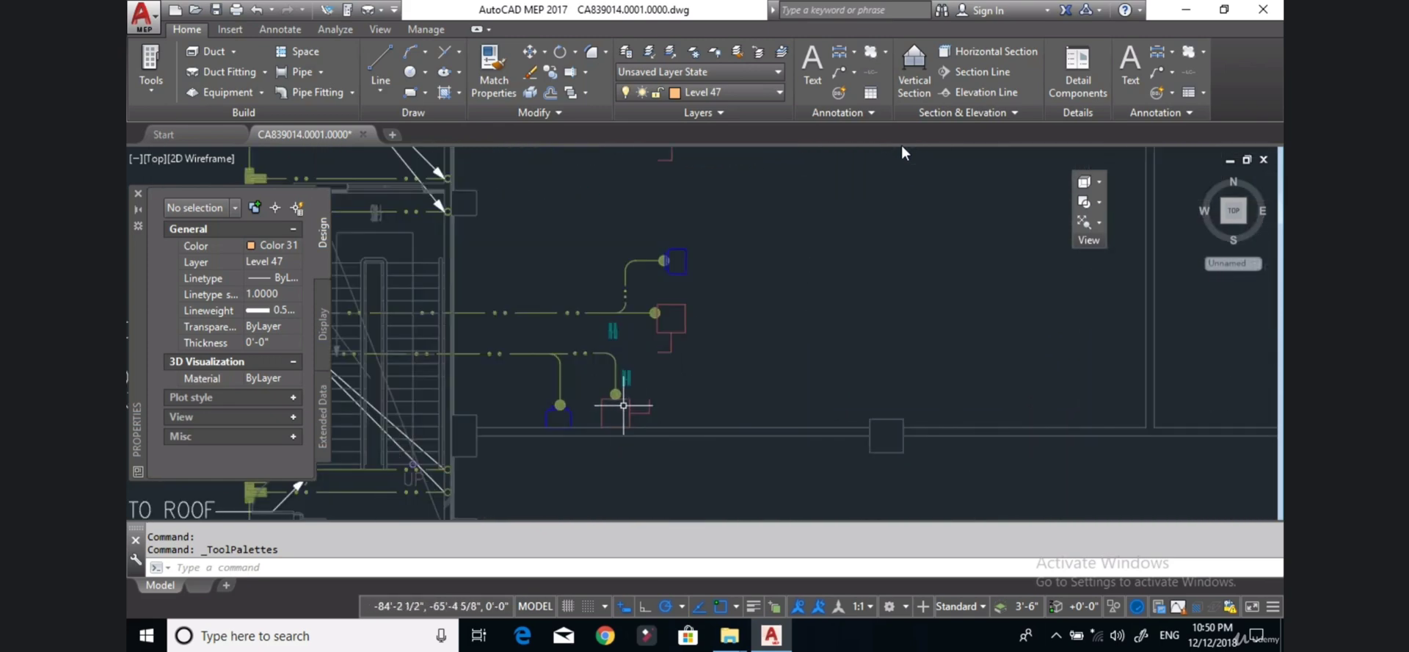
scroll(631, 393, "down", 2)
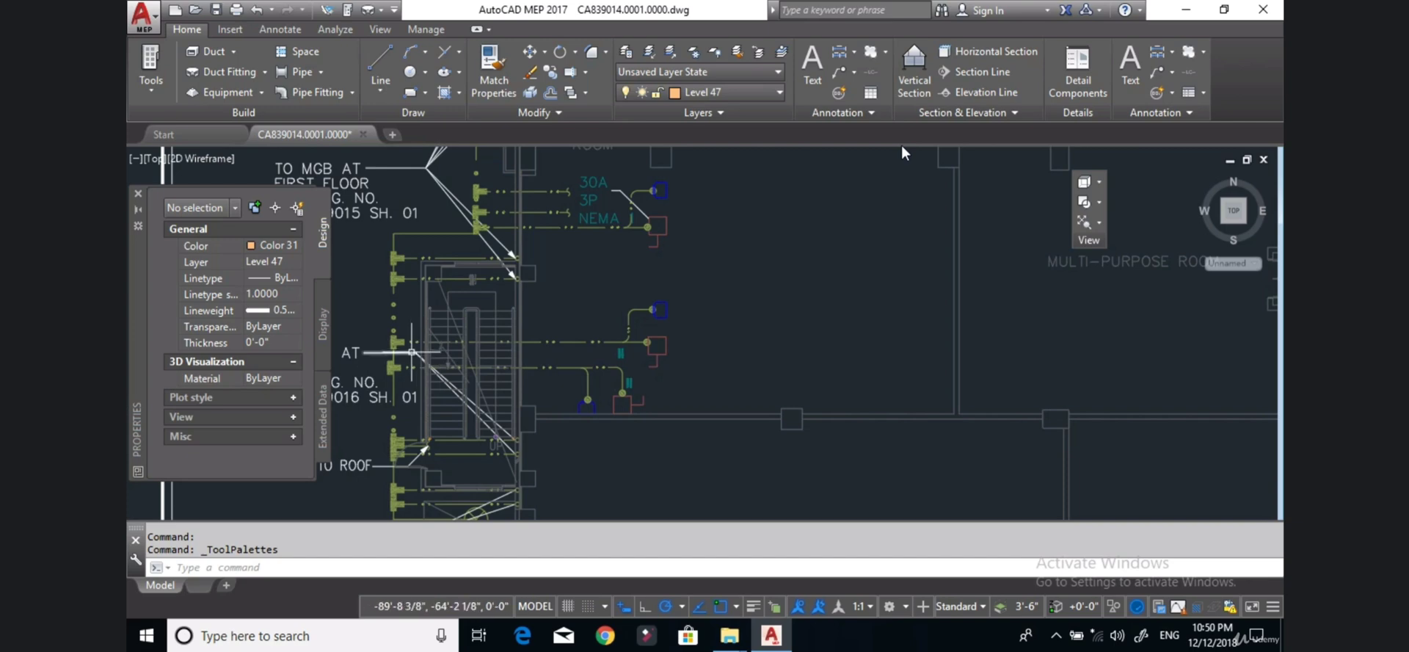
scroll(400, 347, "up", 2)
scroll(403, 348, "up", 2)
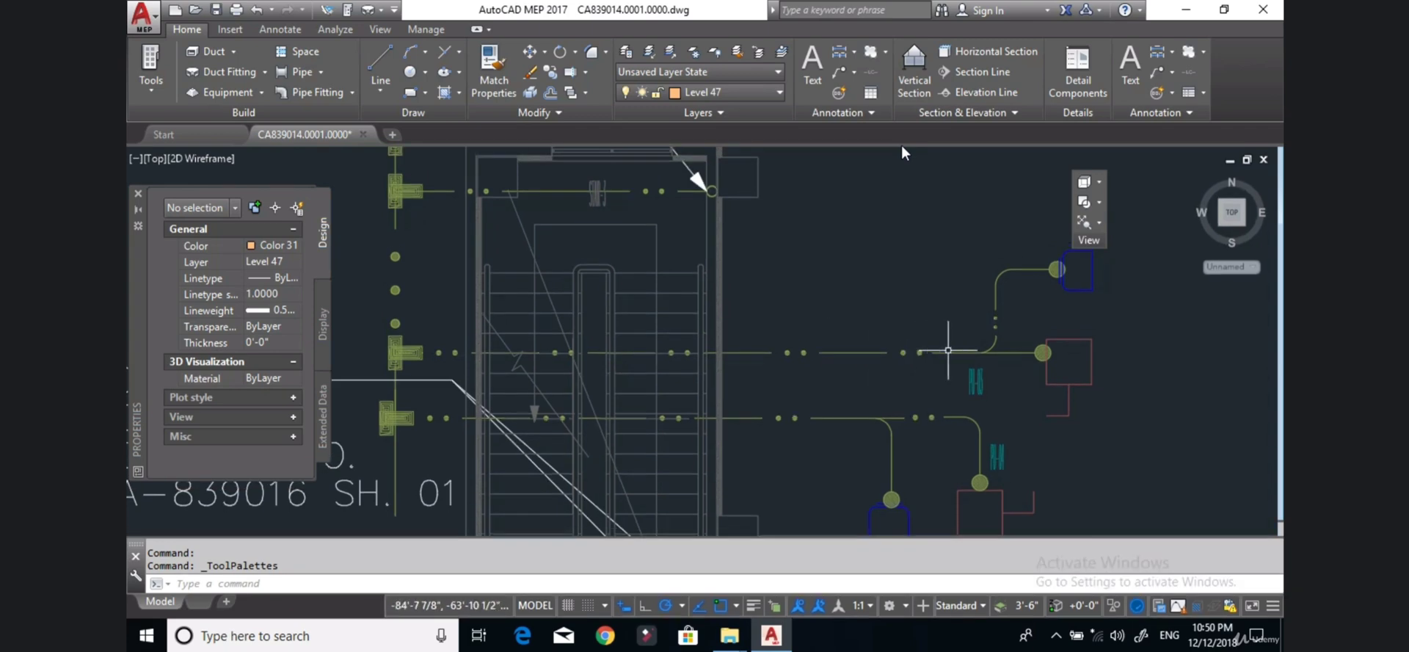
Zoom into Electrical Room 1, centring MDP-1 and its MGB ground connections.
scroll(404, 338, "down", 10)
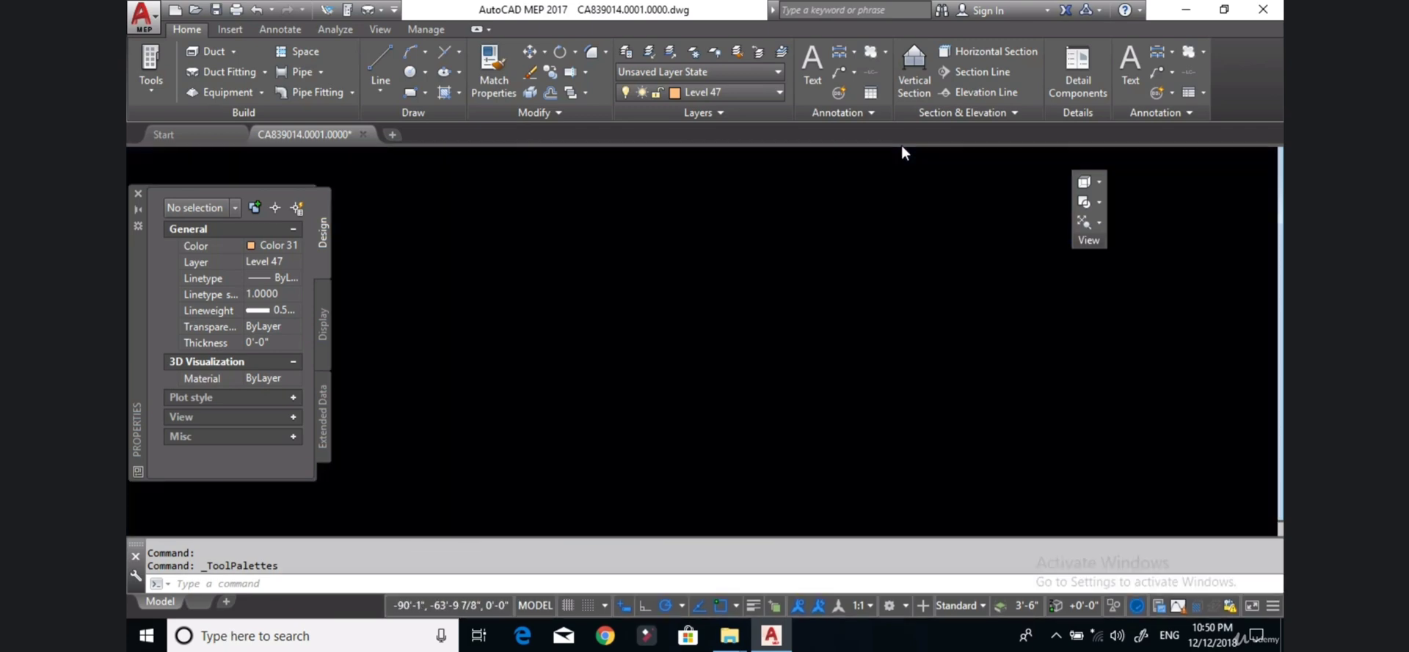
scroll(1044, 343, "up", 4)
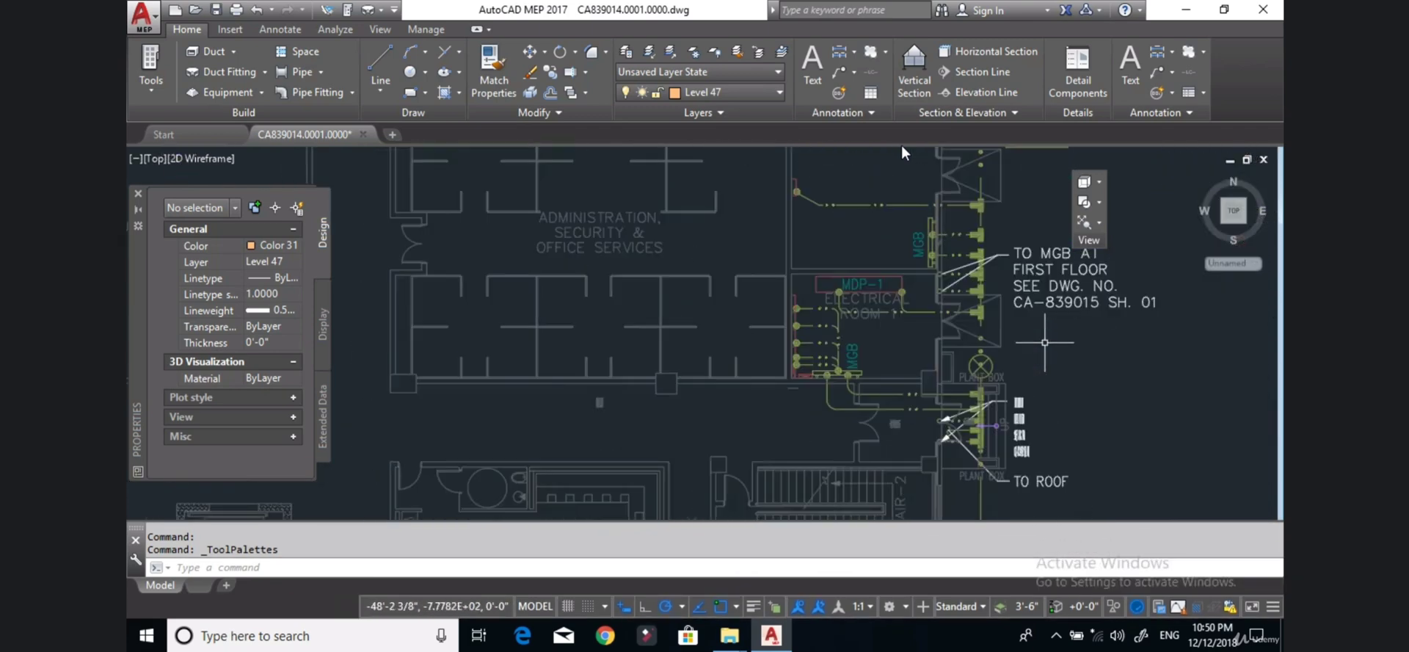
scroll(1043, 343, "up", 2)
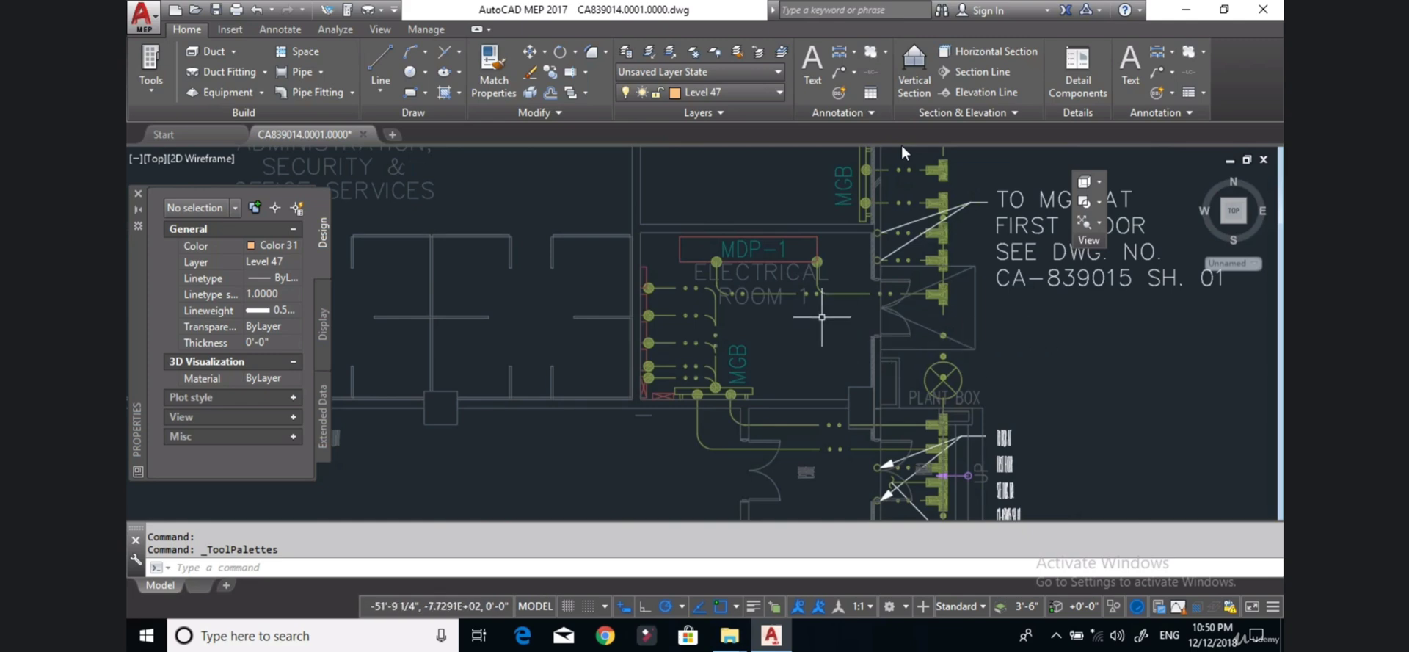
middle_click_drag(801, 285, 799, 311)
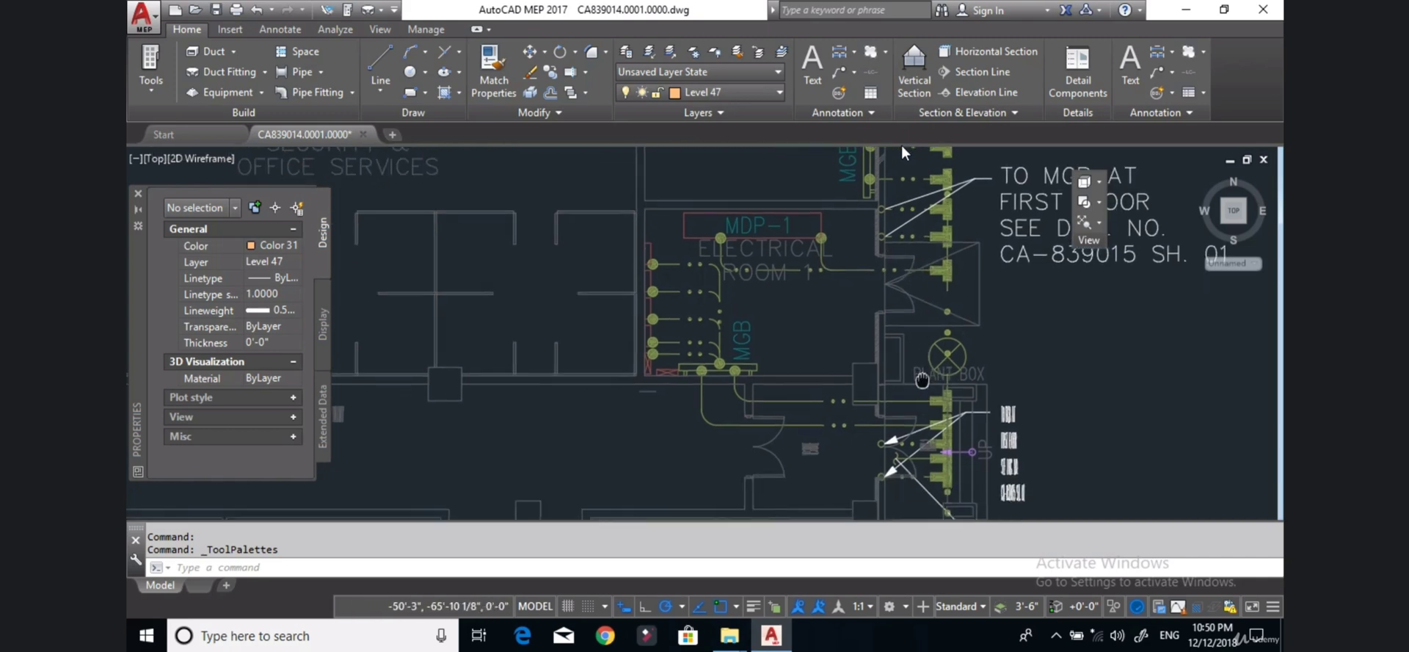
middle_click_drag(917, 435, 956, 369)
scroll(961, 268, "down", 2)
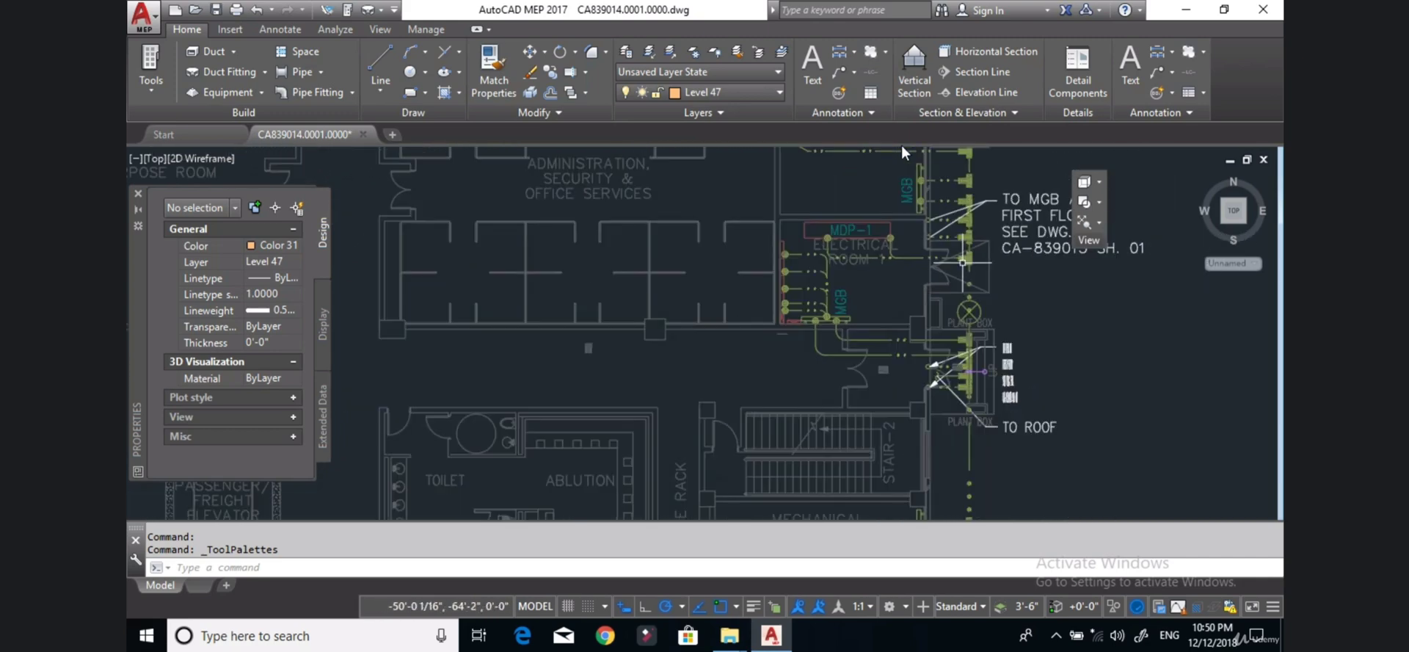
scroll(895, 336, "up", 2)
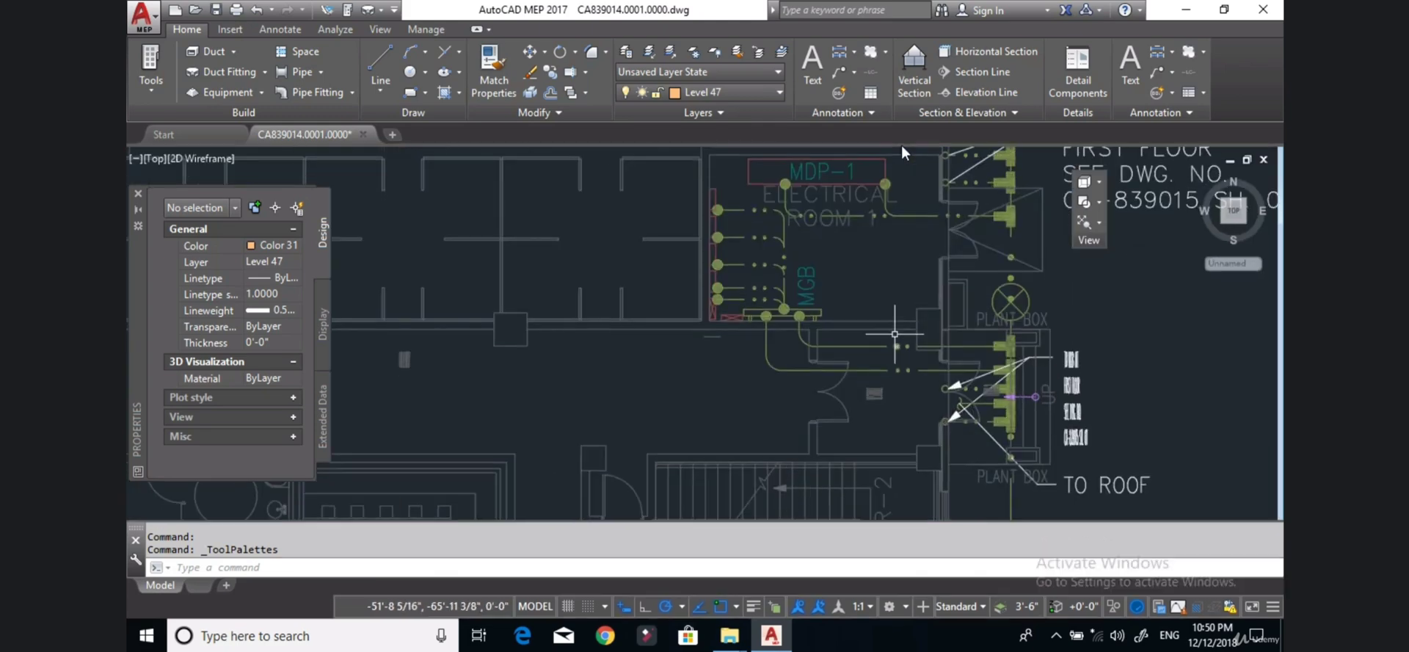
middle_click_drag(907, 347, 832, 408)
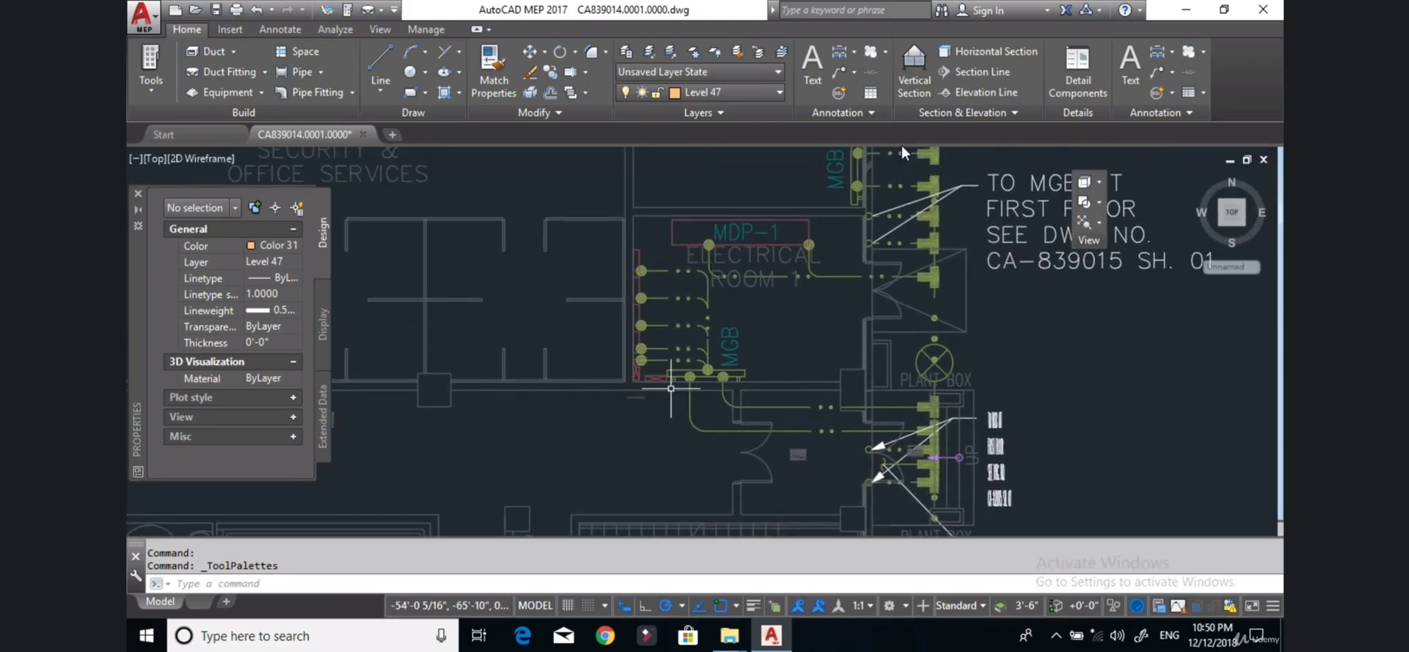
scroll(668, 390, "up", 2)
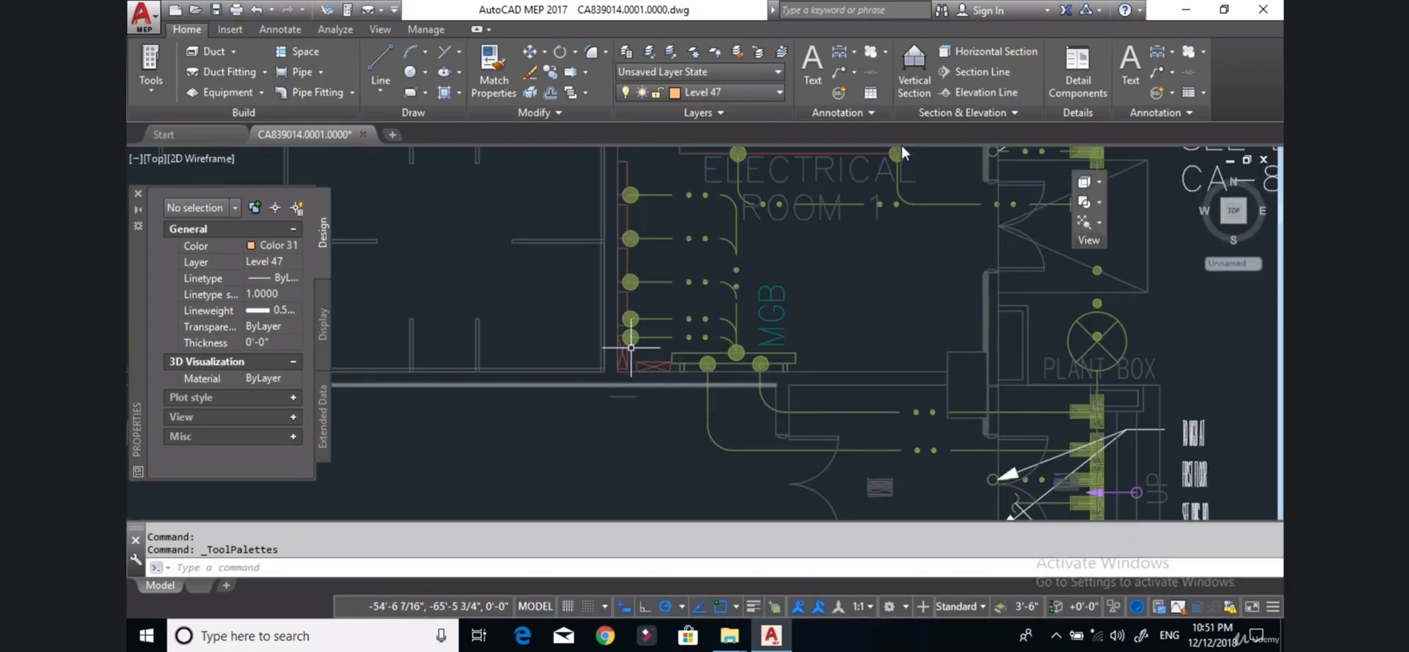
middle_click_drag(632, 348, 608, 378)
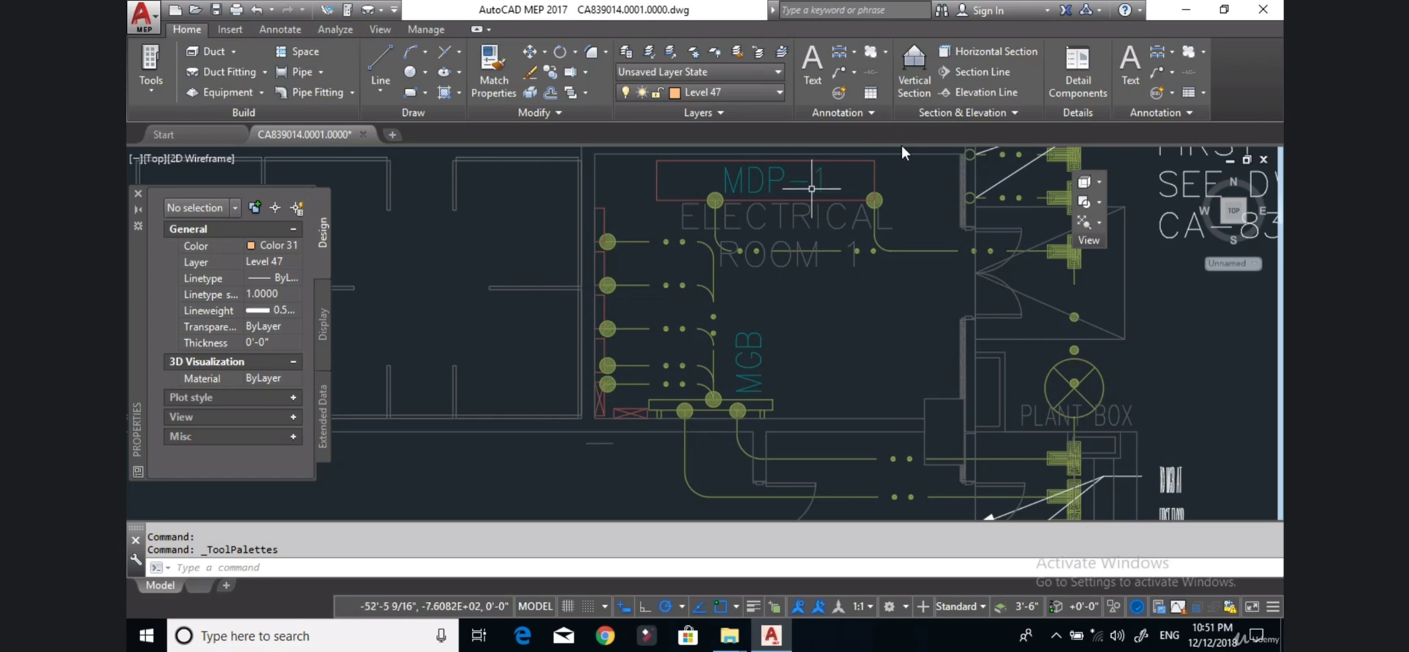
Bring the UPS-003 ground connection beside the A/V Room into close view.
scroll(815, 240, "down", 2)
mouse_move(815, 240)
middle_mouse_down()
mouse_move(801, 449)
mouse_move(811, 284)
middle_mouse_up()
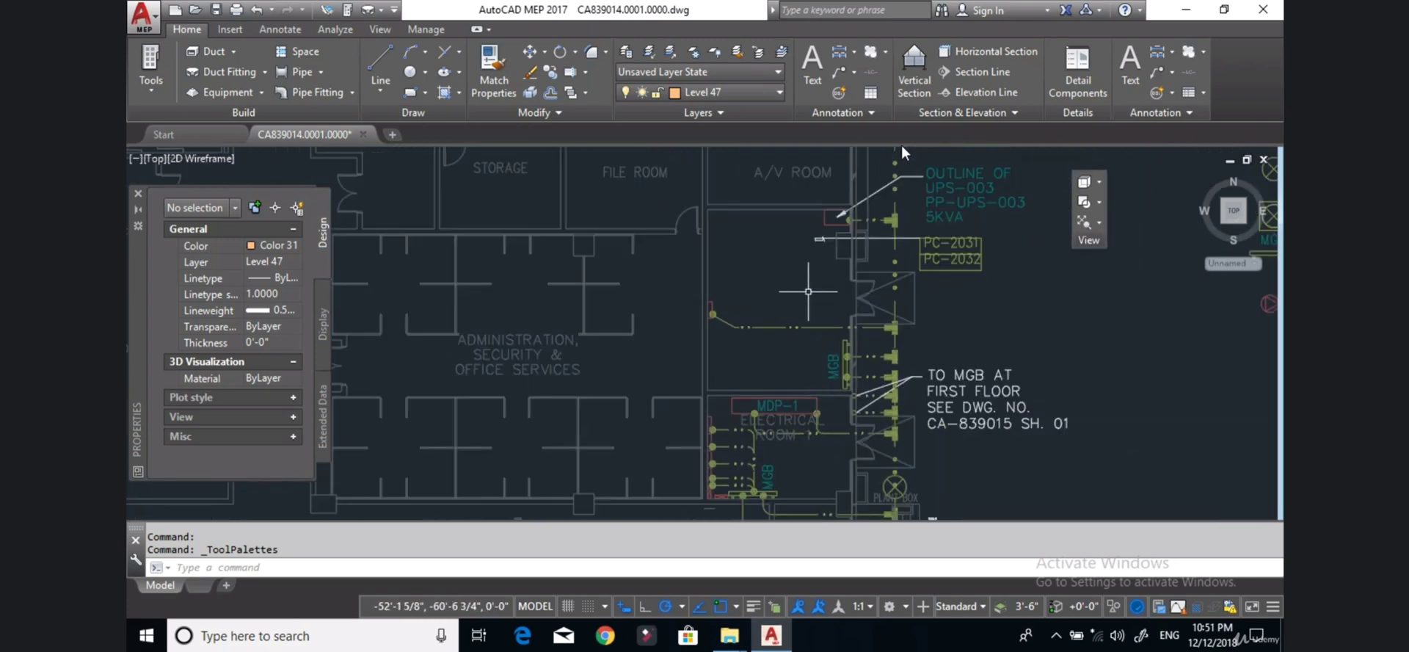
mouse_move(824, 230)
middle_mouse_down()
mouse_move(844, 411)
mouse_move(806, 252)
middle_mouse_up()
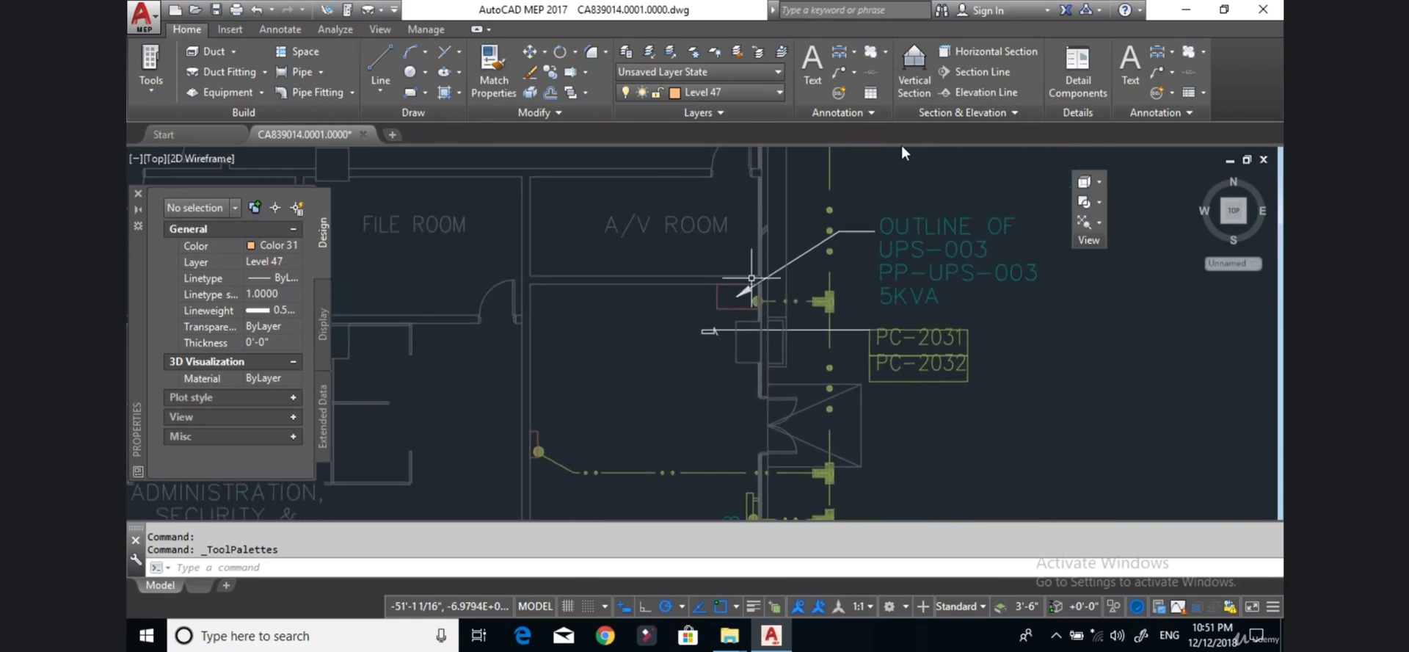
scroll(751, 278, "up", 2)
Zoom out and move over to the lobby, elevator and Mechanical Room 2.
scroll(755, 307, "down", 2)
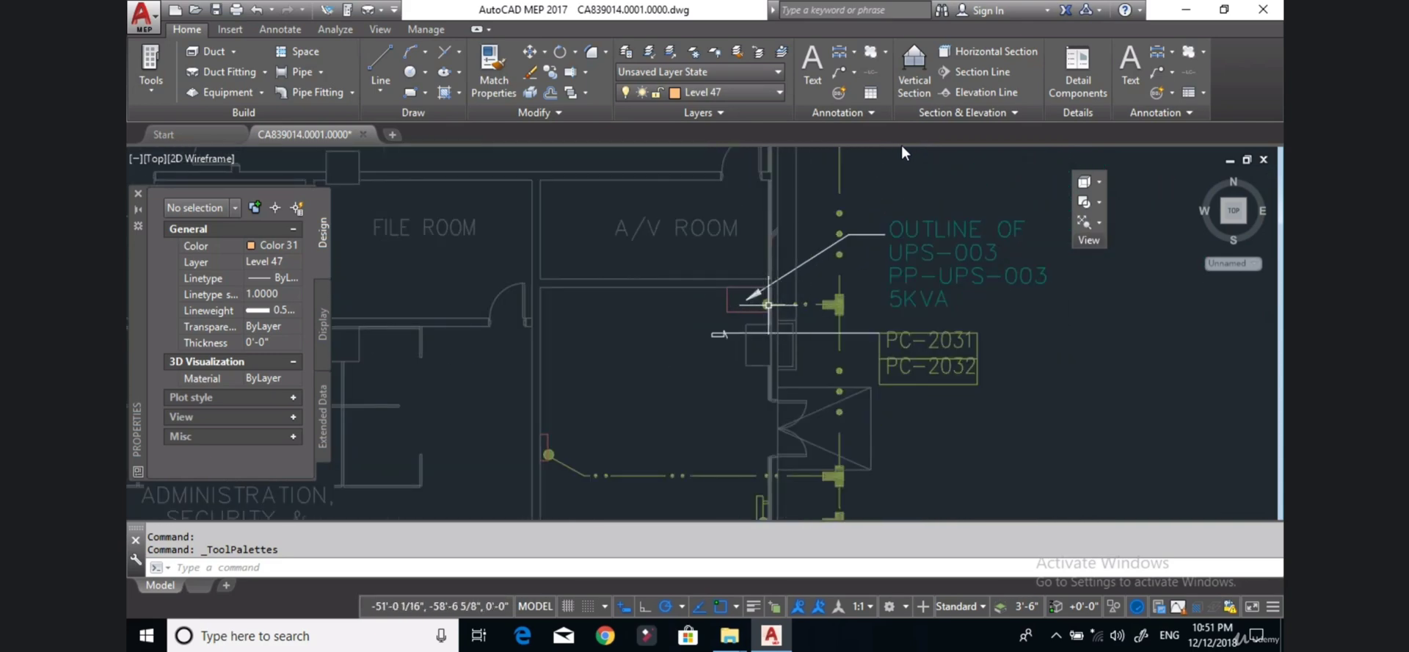
scroll(814, 306, "down", 3)
scroll(814, 306, "down", 3)
mouse_move(813, 513)
middle_mouse_down()
mouse_move(868, 230)
mouse_move(903, 152)
middle_mouse_up()
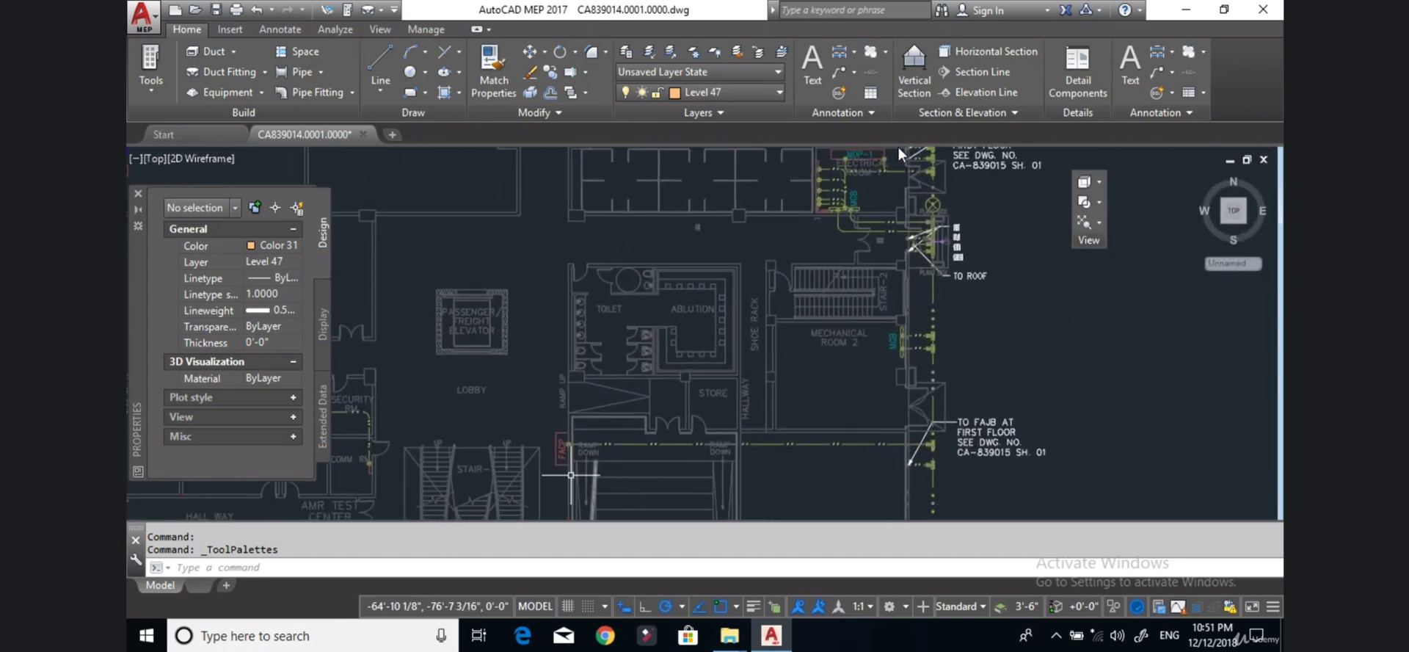
Follow the FACP ground conductor along the ramp to the FAJB riser note.
scroll(570, 473, "up", 4)
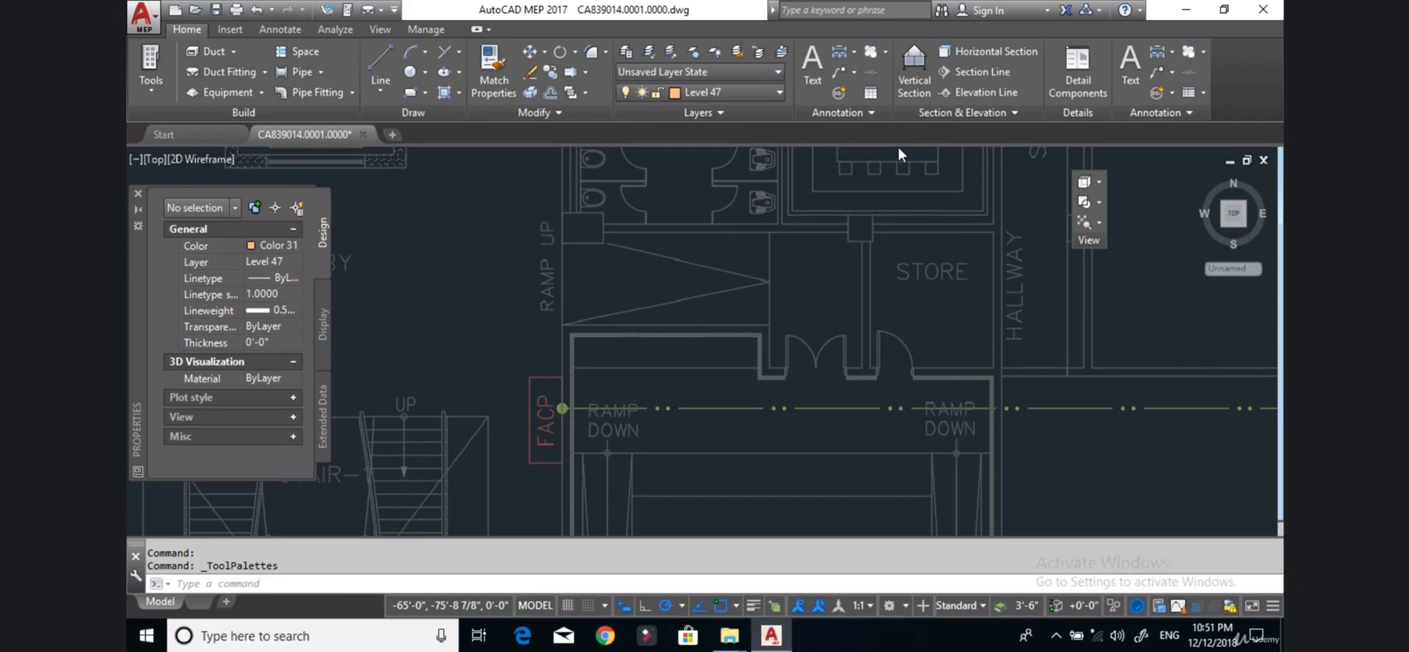
scroll(556, 415, "down", 2)
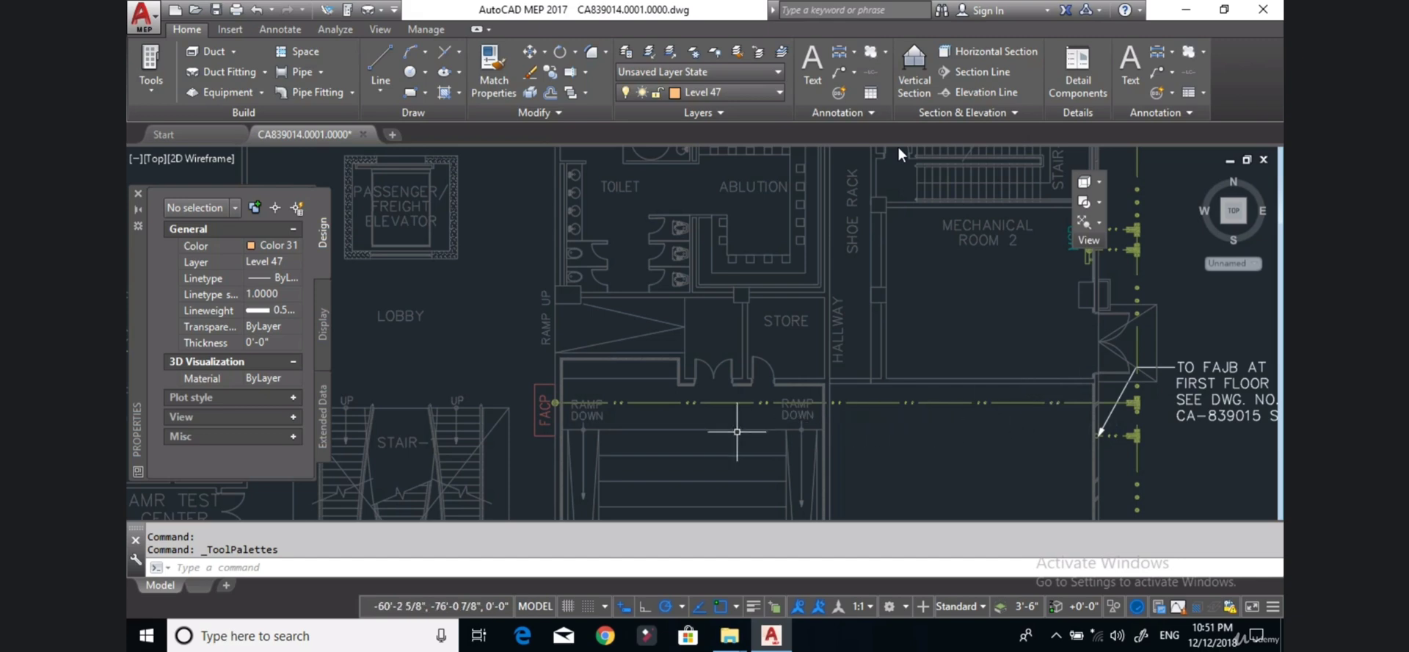
middle_click_drag(578, 419, 538, 332)
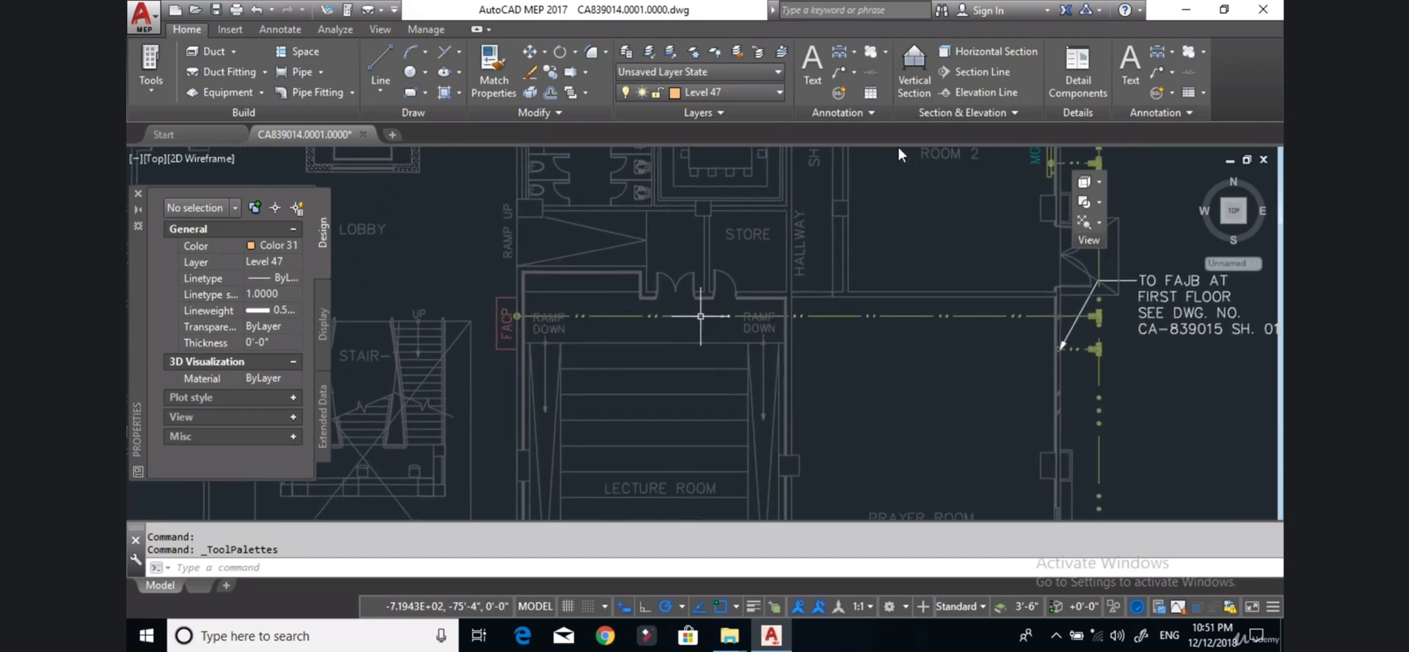
middle_click_drag(498, 331, 569, 304)
Zoom out to the southern rooms, from the main test room to the prayer room.
scroll(570, 303, "down", 1)
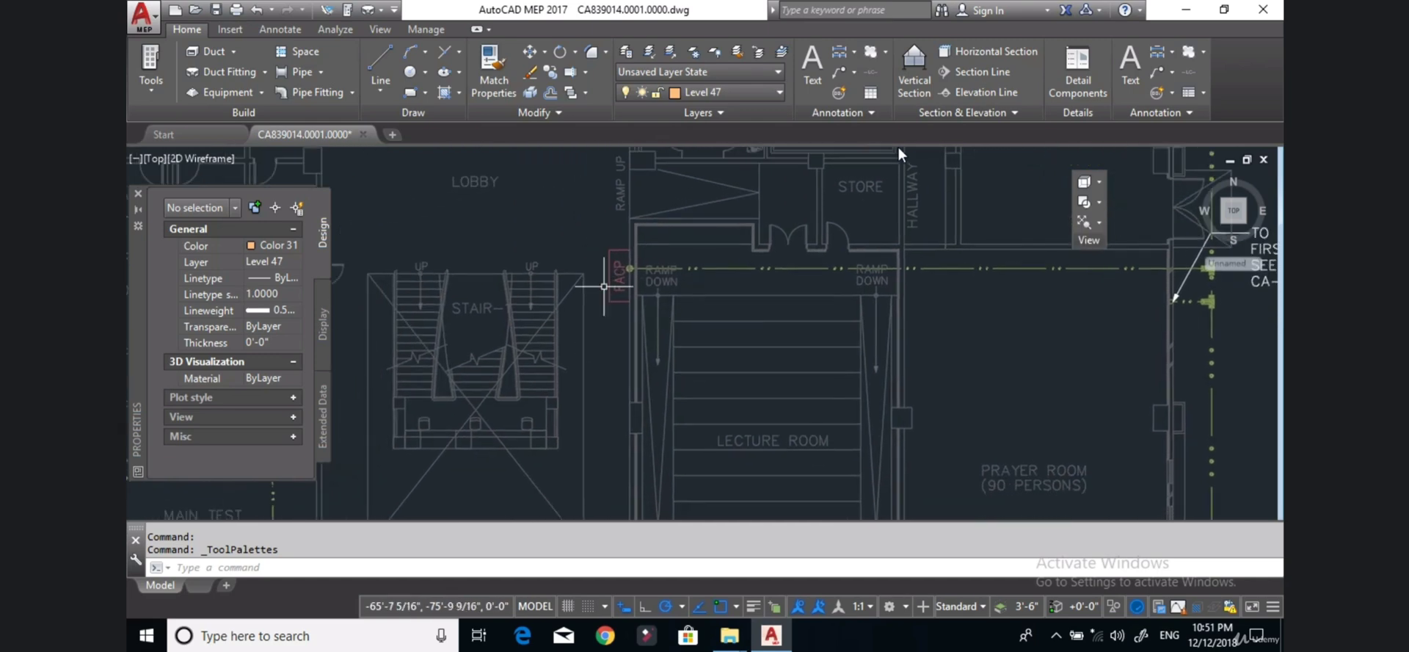
scroll(580, 294, "down", 1)
scroll(580, 305, "down", 1)
Pan past the western test rooms and zoom out to the full plan beside the legend.
scroll(527, 367, "down", 1)
scroll(527, 367, "up", 4)
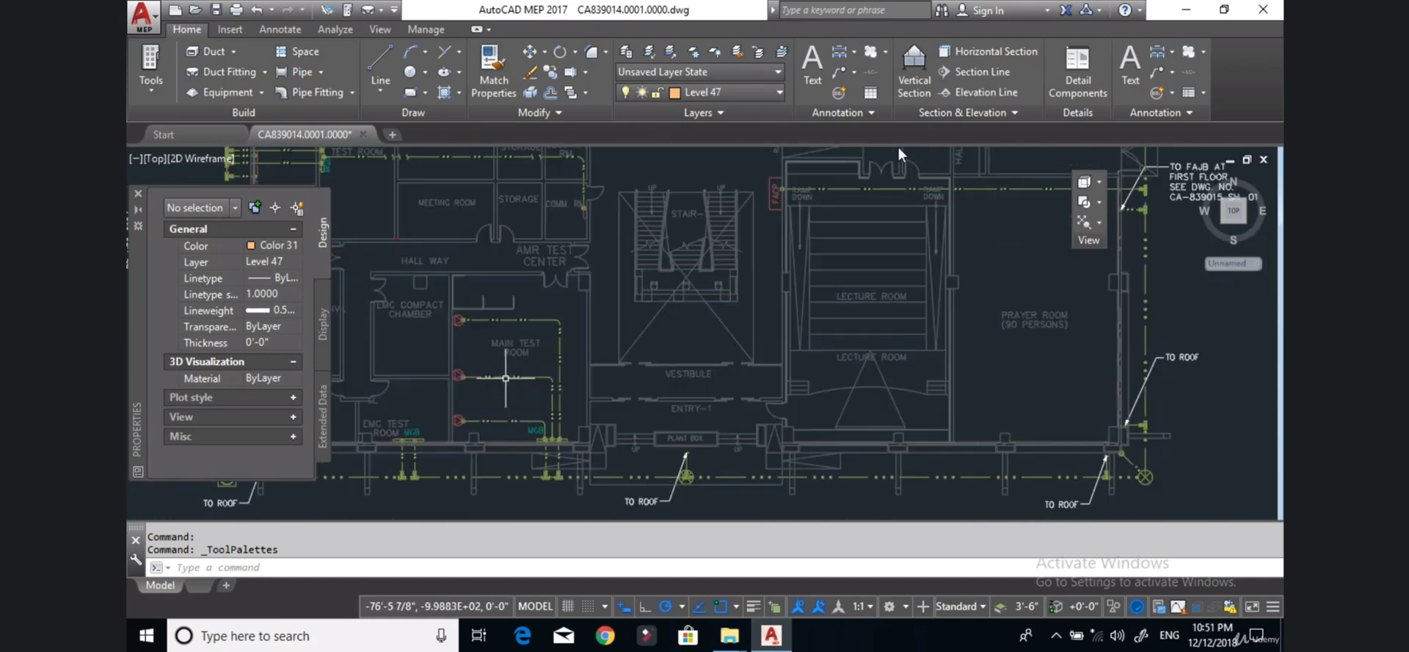
mouse_move(468, 327)
middle_mouse_down()
mouse_move(618, 389)
mouse_move(724, 409)
middle_mouse_up()
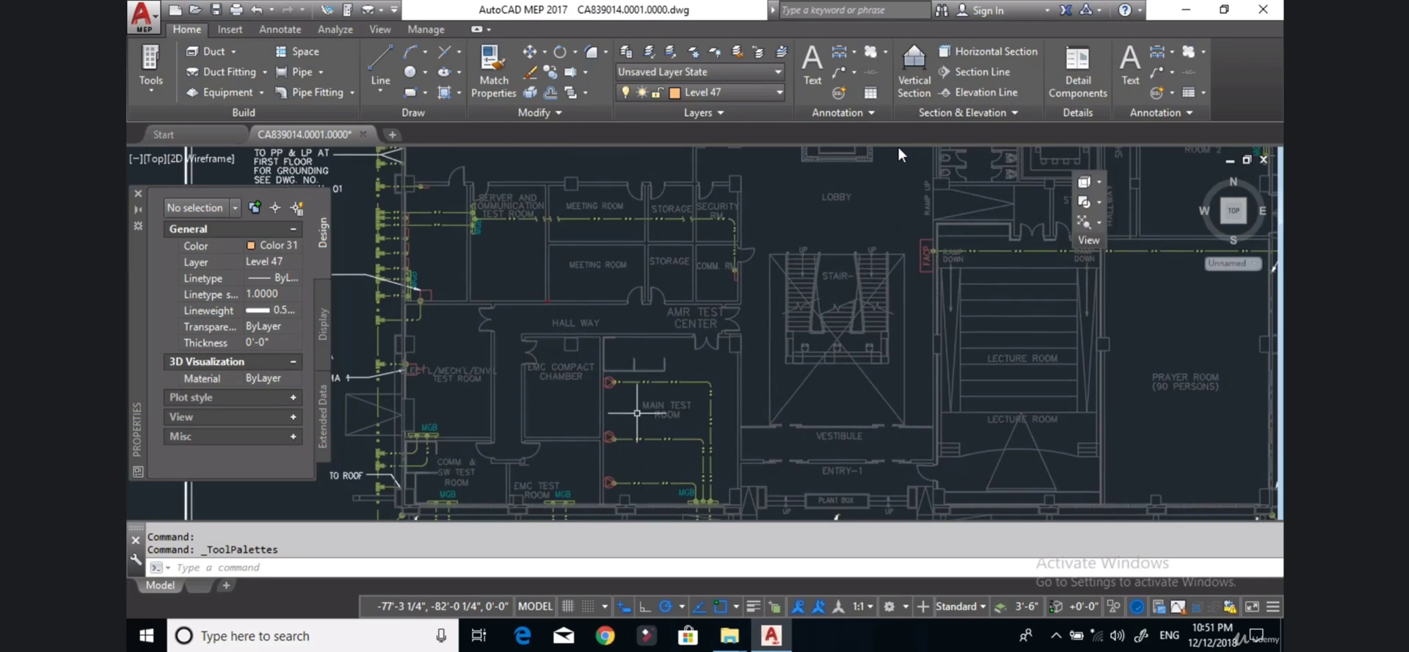
scroll(723, 409, "down", 3)
middle_click_drag(646, 360, 658, 347)
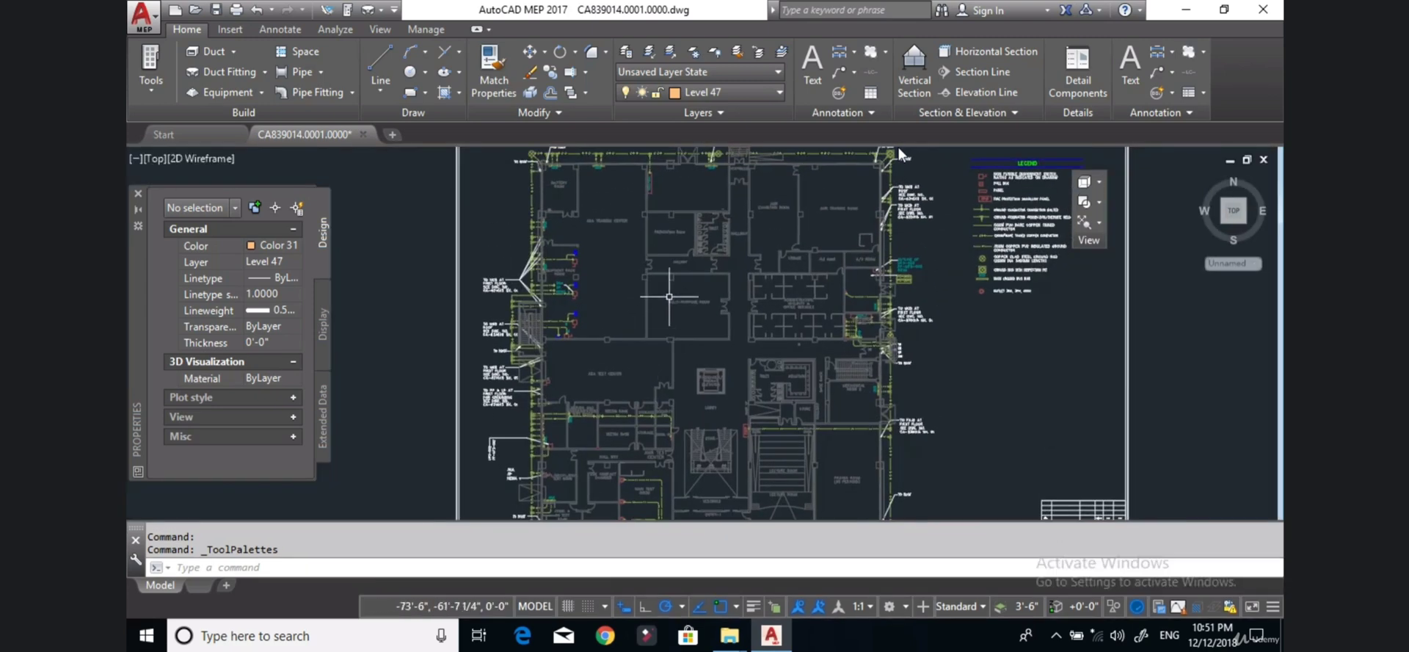
scroll(702, 217, "up", 1)
scroll(702, 217, "up", 1)
scroll(702, 218, "up", 2)
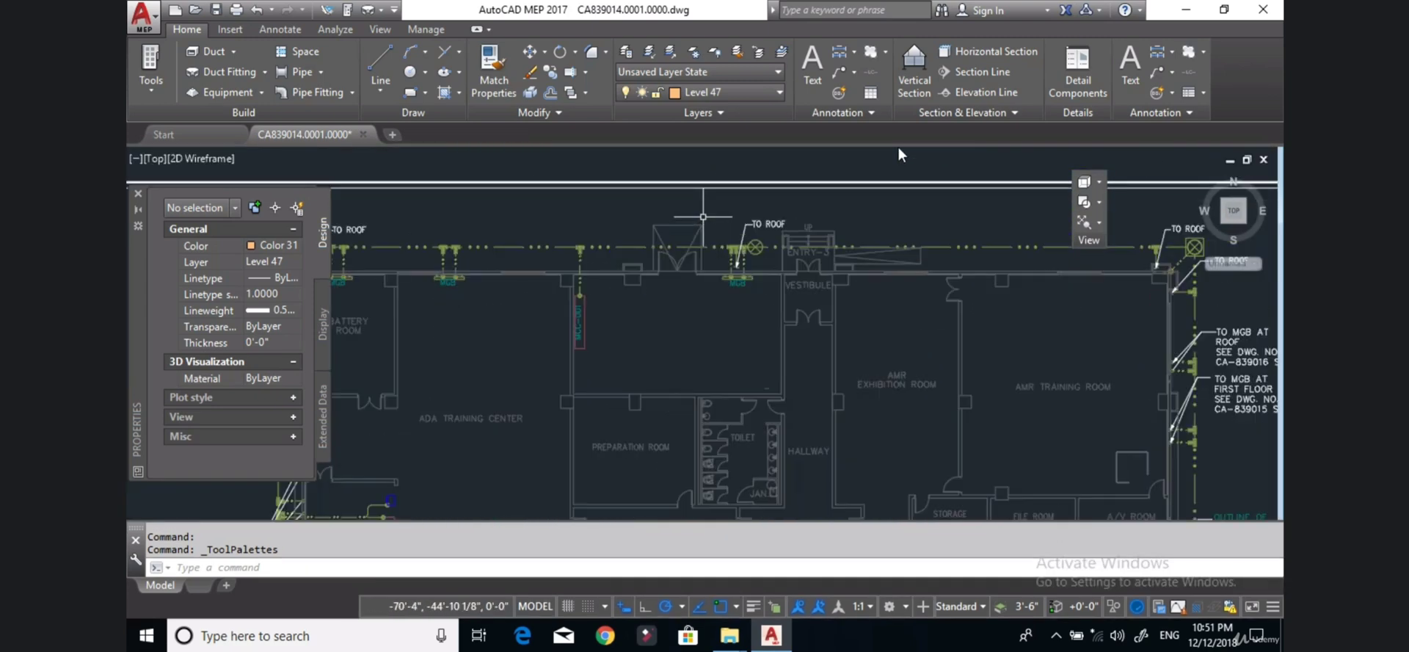
scroll(805, 259, "down", 2)
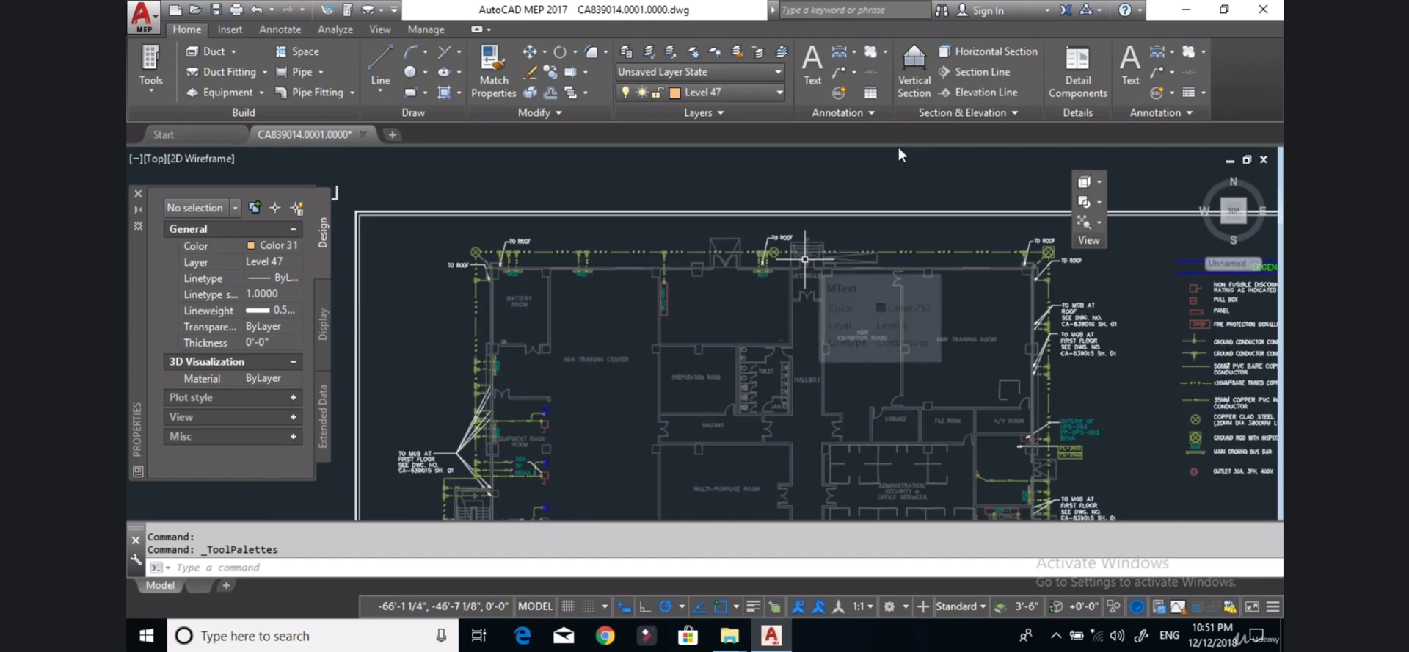